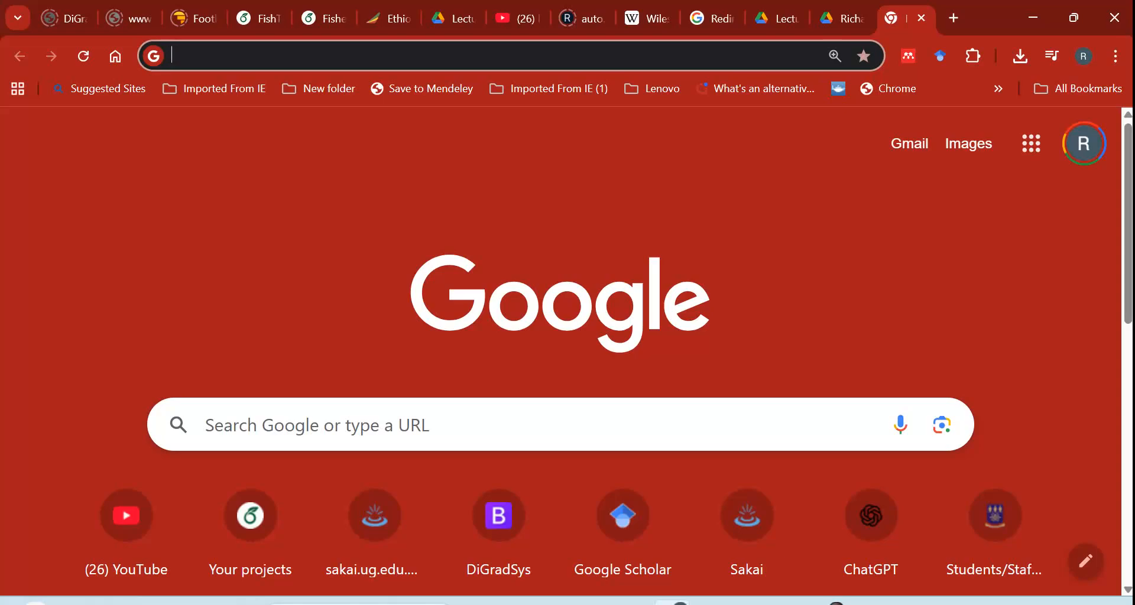
- Search Google for "rstudio download" and open Posit's Download RStudio result
{"action": "left_click", "coordinate": [205, 424]}
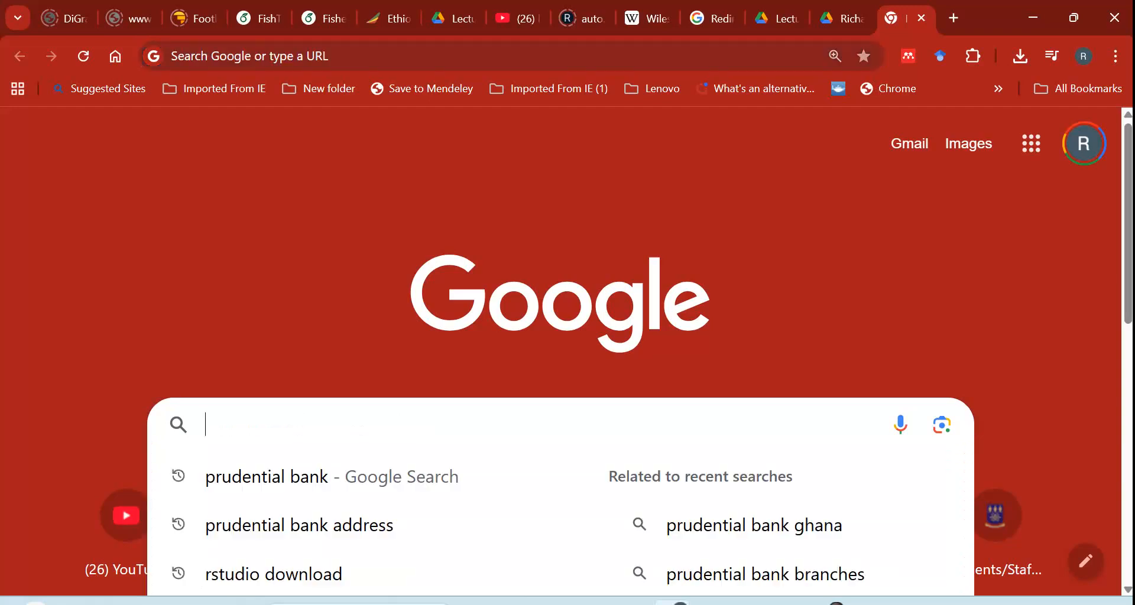
{"action": "type", "text": "r"}
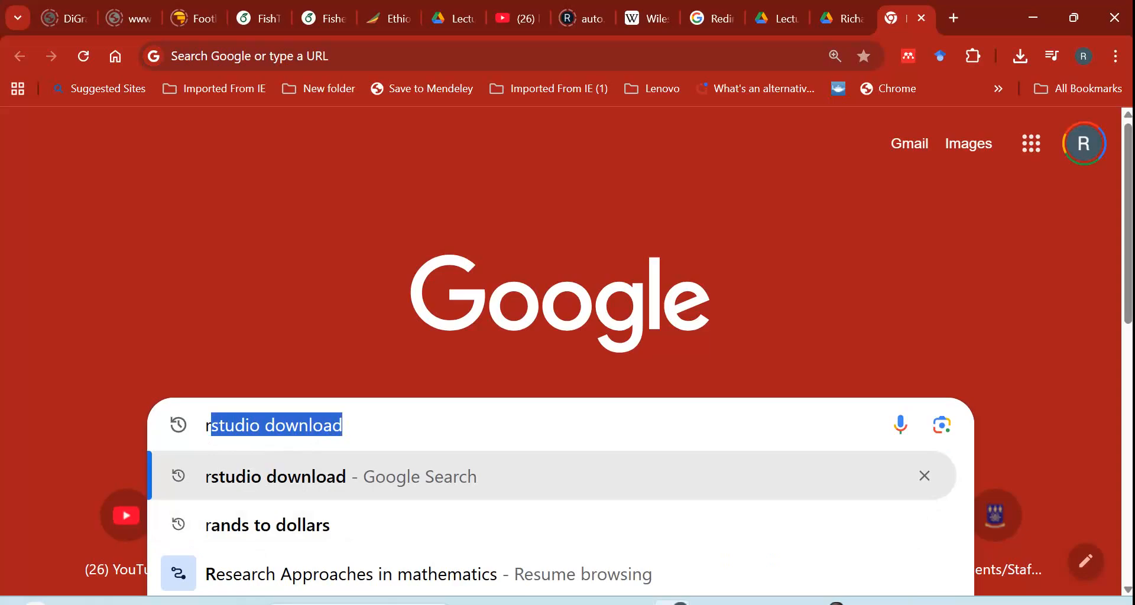
{"action": "key", "text": "Return"}
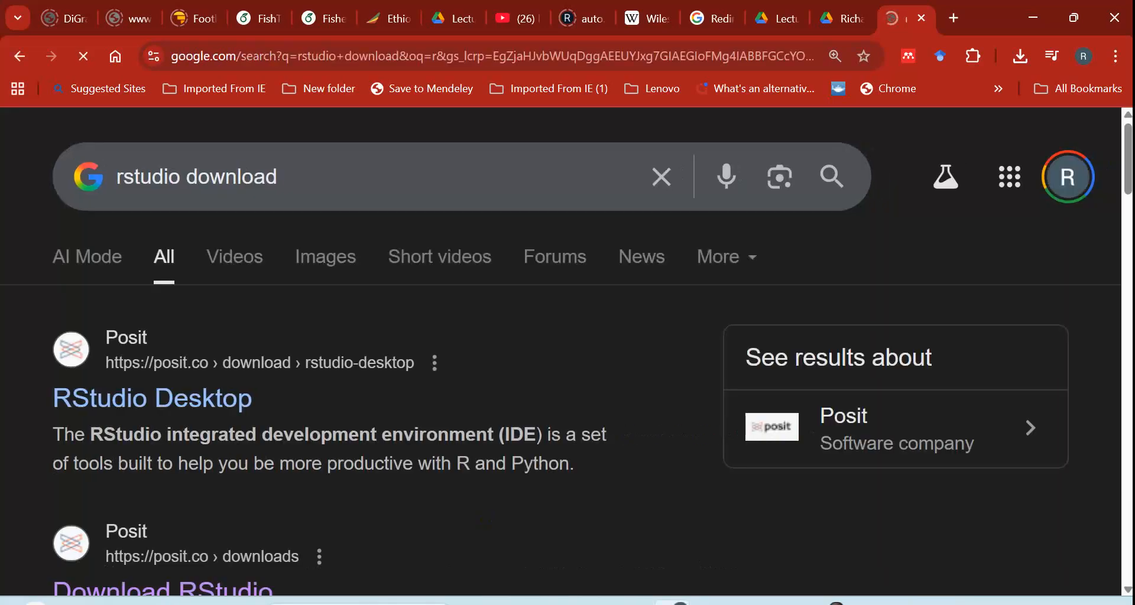
{"action": "scroll", "coordinate": [566, 362], "scroll_direction": "down", "scroll_amount": 1}
{"action": "scroll", "coordinate": [566, 362], "scroll_direction": "down", "scroll_amount": 1}
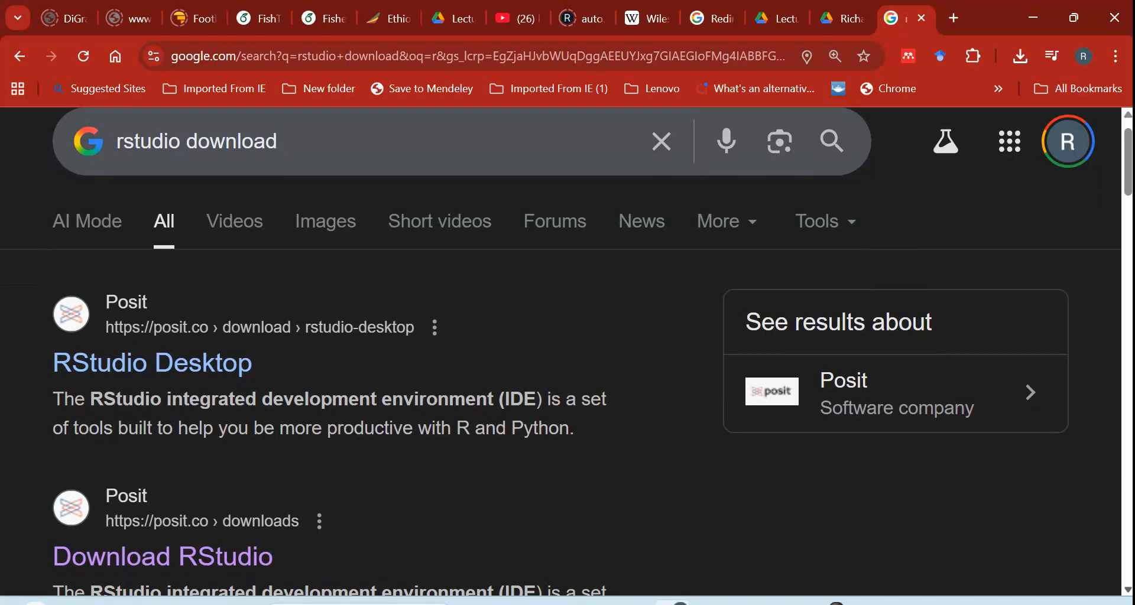
{"action": "scroll", "coordinate": [566, 361], "scroll_direction": "down", "scroll_amount": 2}
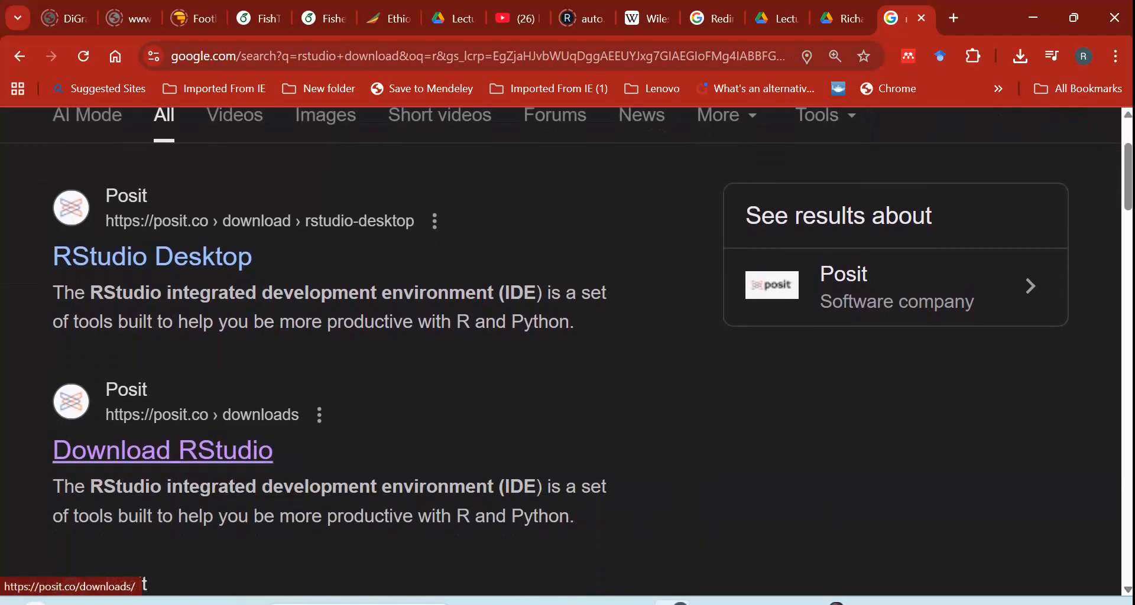
{"action": "left_click", "coordinate": [162, 450]}
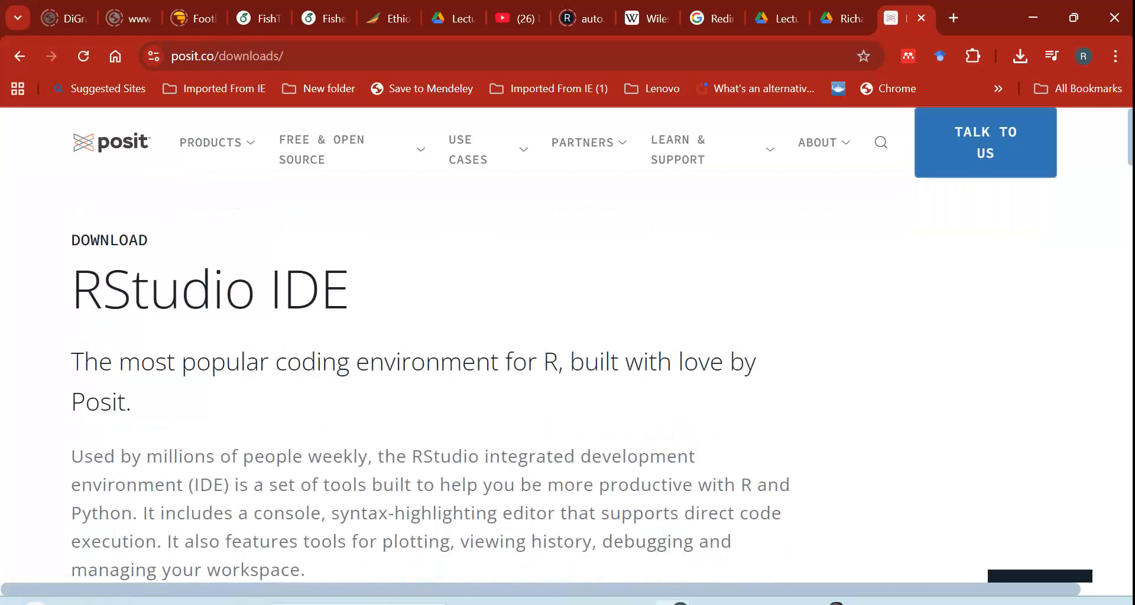
- Follow the Download RStudio link on the RStudio IDE page to reach the RStudio Desktop download page
{"action": "key", "text": "Down"}
{"action": "key", "text": "Down"}
{"action": "key", "text": "Down"}
{"action": "key", "text": "Down"}
{"action": "key", "text": "Down"}
{"action": "key", "text": "Down"}
{"action": "key", "text": "Down"}
{"action": "key", "text": "Down"}
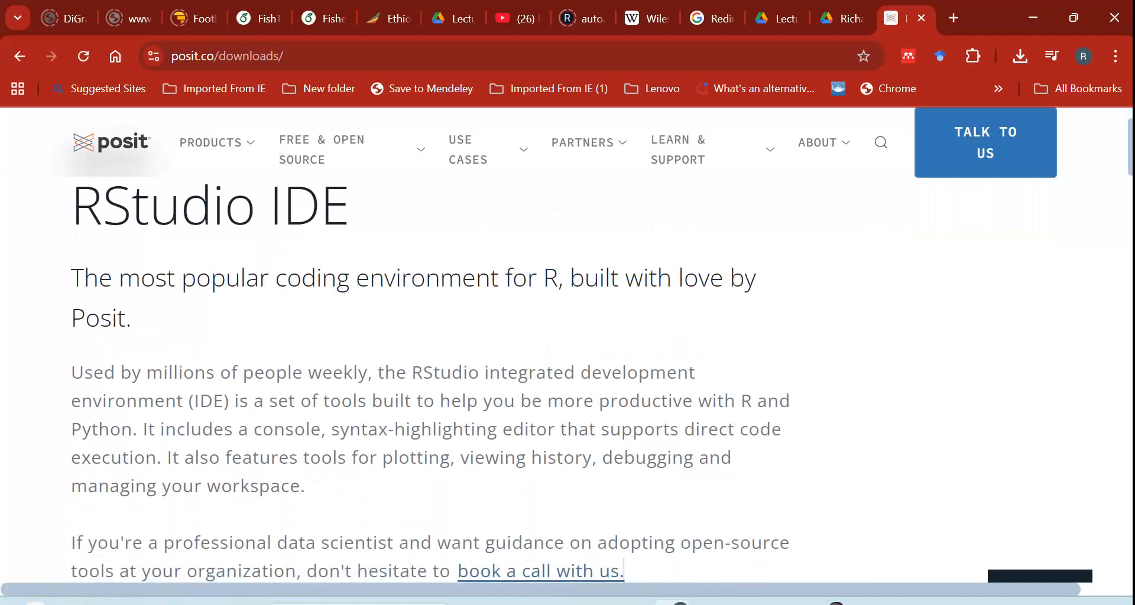
{"action": "key", "text": "Down"}
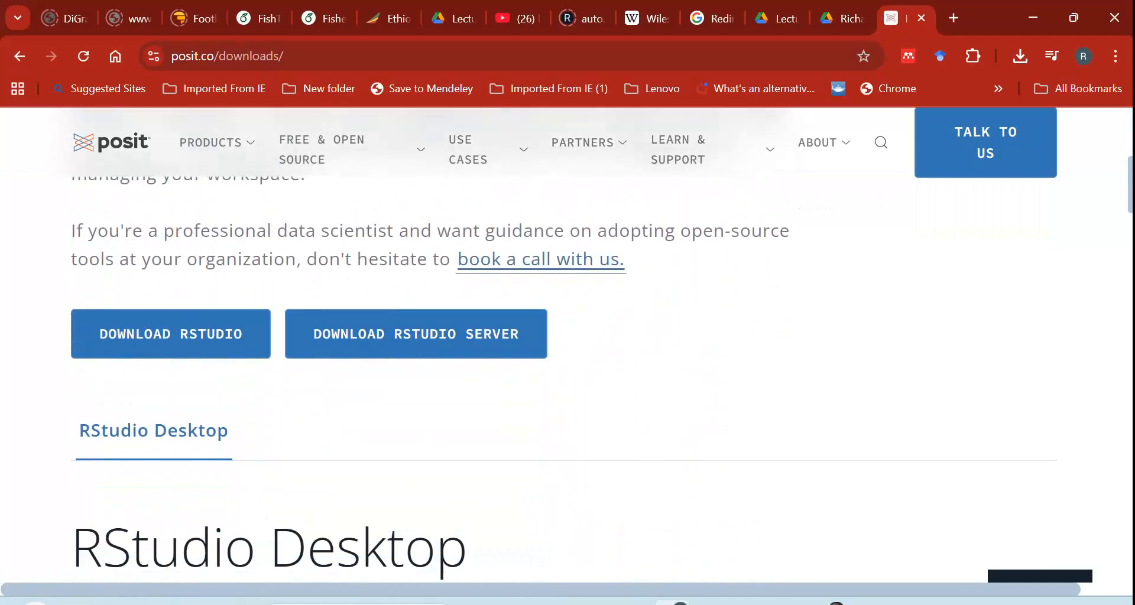
{"action": "key", "text": "Return"}
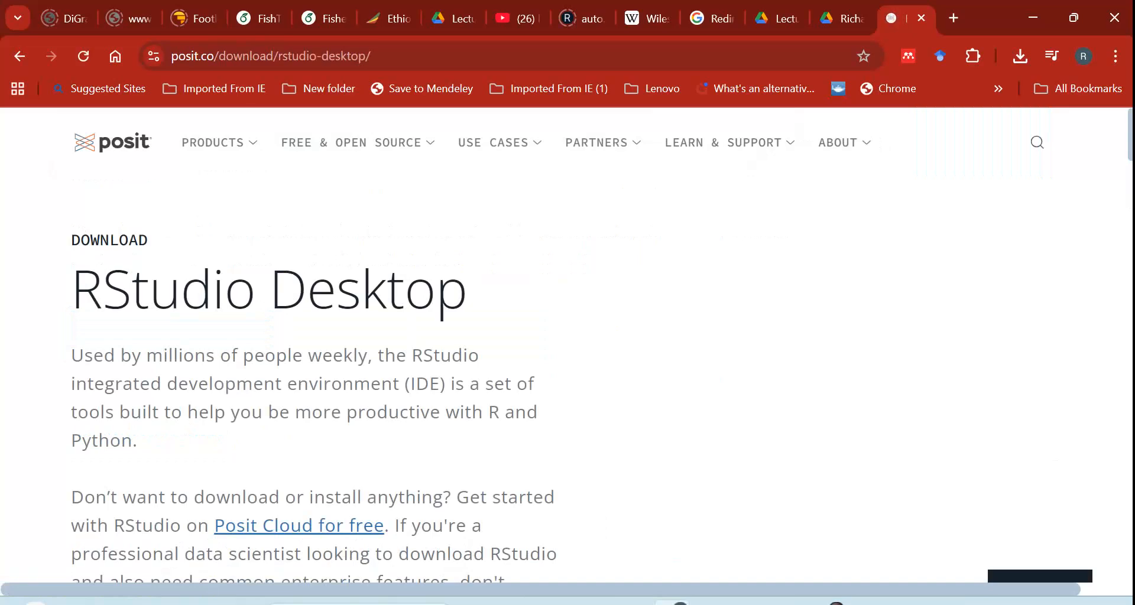
- Open the CRAN site through the Download and Install R link in the page's Install R section
{"action": "key", "text": "Down"}
{"action": "key", "text": "Down"}
{"action": "key", "text": "Down"}
{"action": "key", "text": "Down"}
{"action": "key", "text": "Down"}
{"action": "key", "text": "Down"}
{"action": "key", "text": "Down"}
{"action": "key", "text": "Down"}
{"action": "key", "text": "Down"}
{"action": "key", "text": "Down"}
{"action": "key", "text": "Down"}
{"action": "key", "text": "Down"}
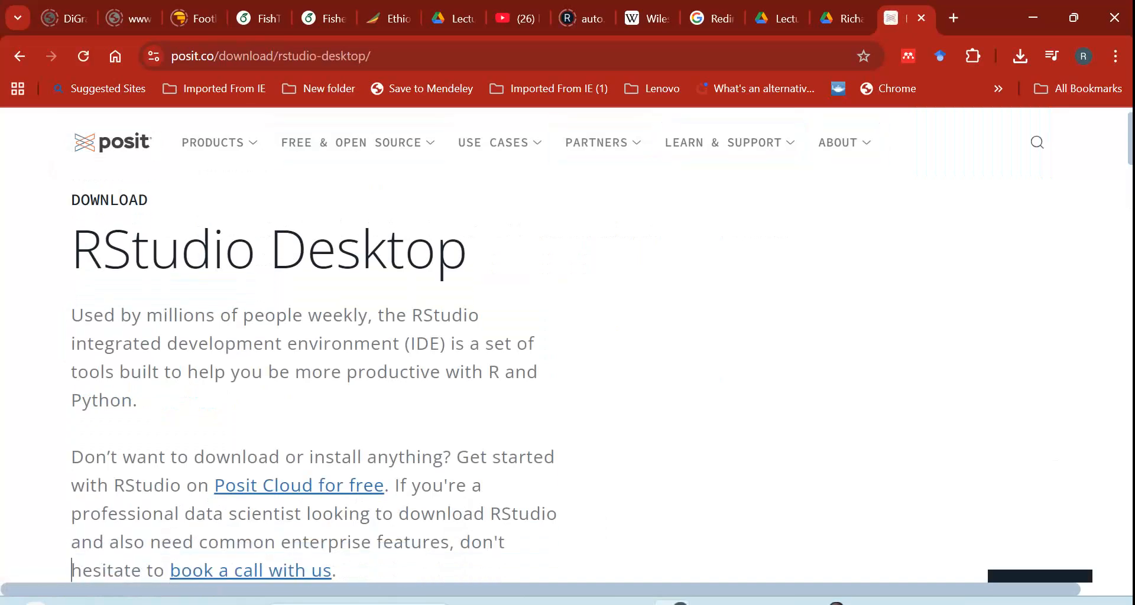
{"action": "key", "text": "Down"}
{"action": "key", "text": "Down"}
{"action": "key", "text": "Down"}
{"action": "key", "text": "Down"}
{"action": "key", "text": "Down"}
{"action": "key", "text": "Down"}
{"action": "key", "text": "Down"}
{"action": "key", "text": "Down"}
{"action": "key", "text": "Down"}
{"action": "key", "text": "Down"}
{"action": "key", "text": "Down"}
{"action": "key", "text": "Down"}
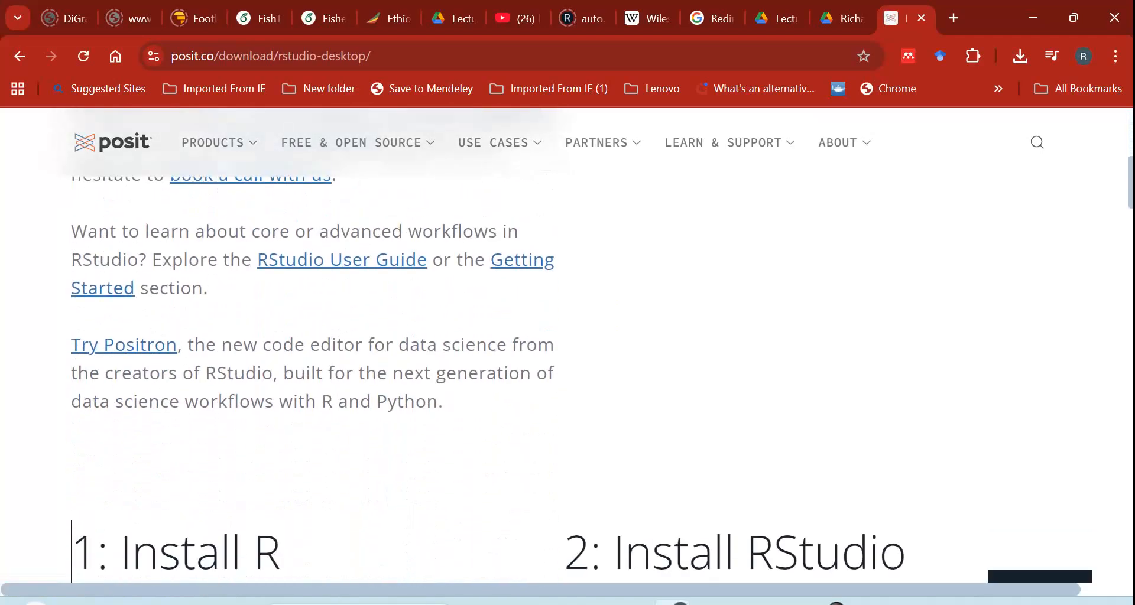
{"action": "key", "text": "Down"}
{"action": "key", "text": "Down"}
{"action": "key", "text": "Down"}
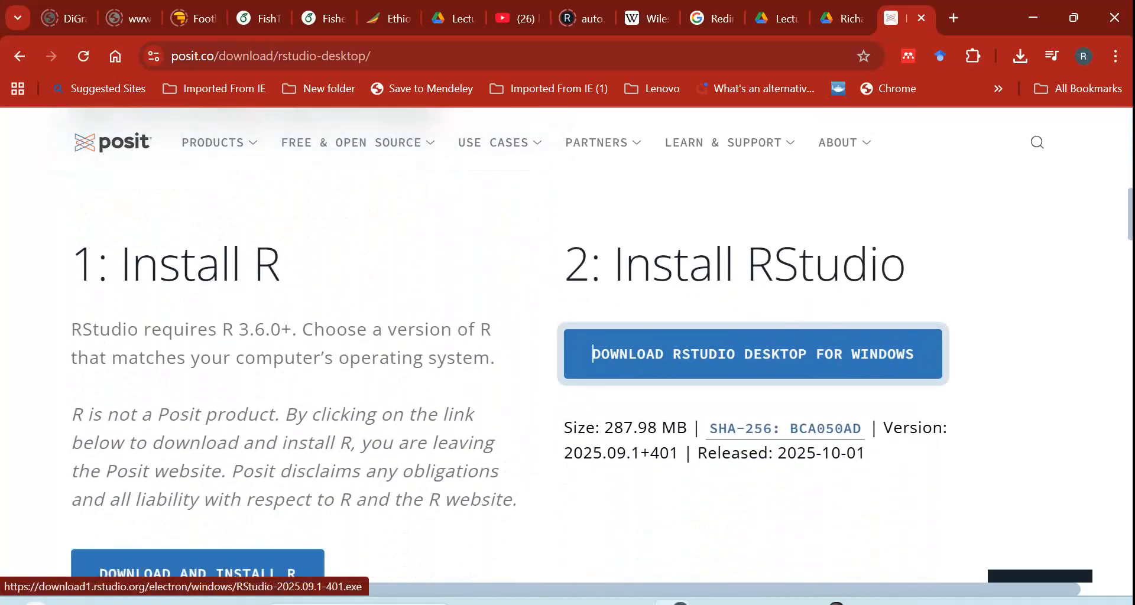
{"action": "key", "text": "Down"}
{"action": "key", "text": "Down"}
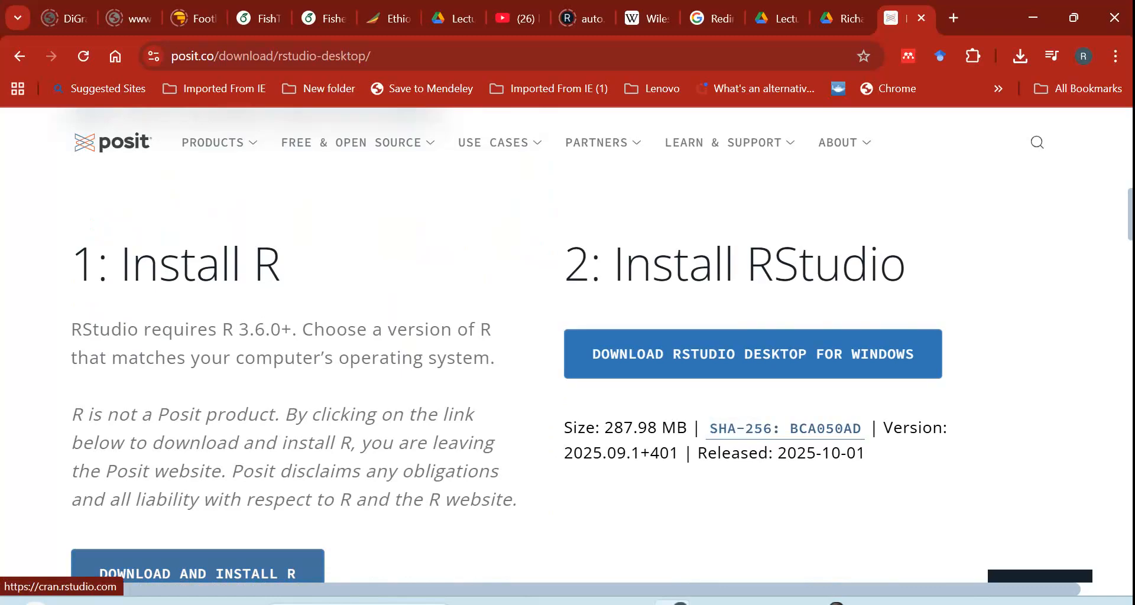
{"action": "key", "text": "Return"}
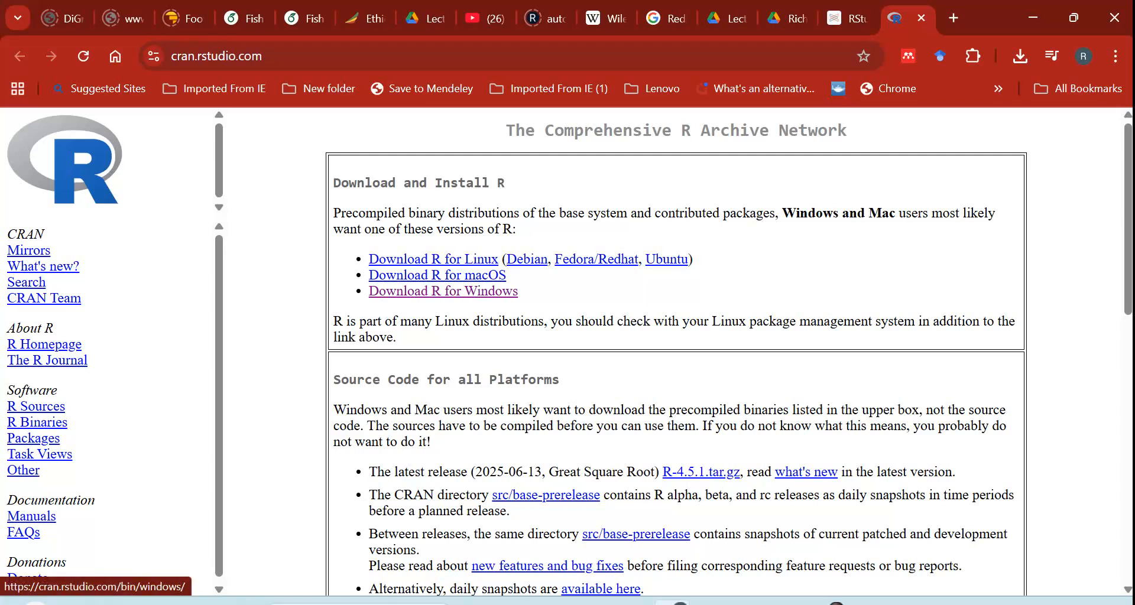
- Download the R-4.5.1 installer for Windows from CRAN's base distribution
{"action": "left_click", "coordinate": [443, 291]}
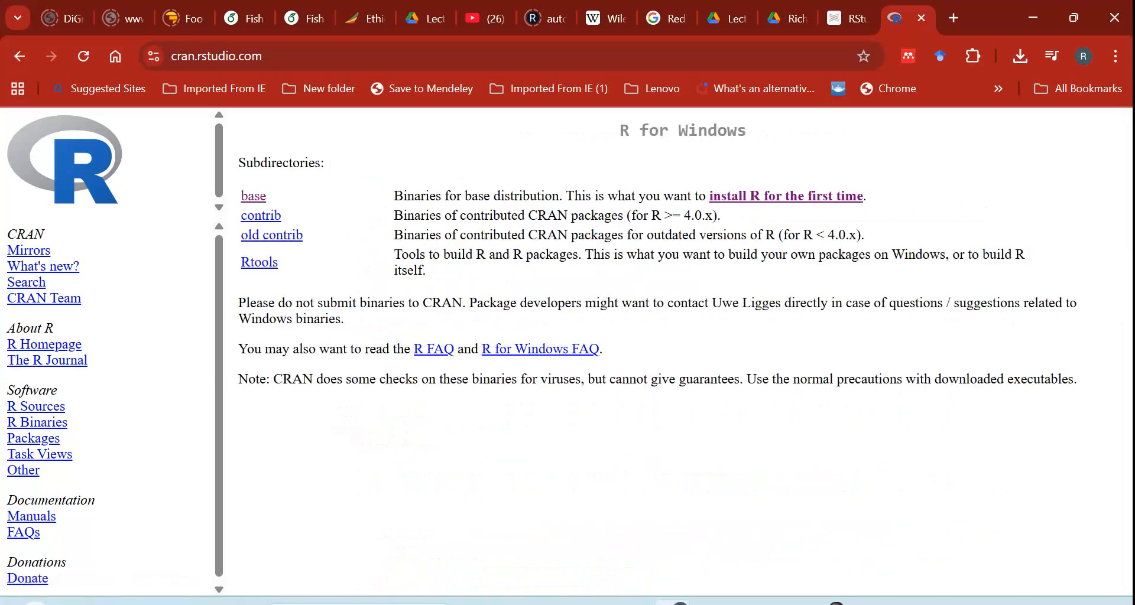
{"action": "left_click", "coordinate": [253, 195]}
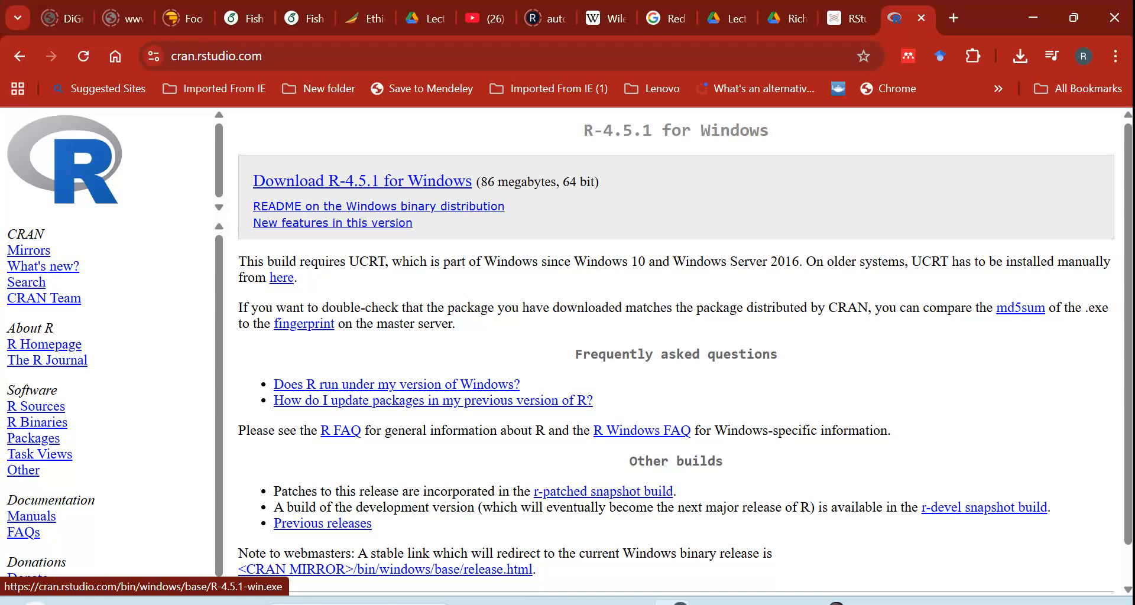
{"action": "left_click", "coordinate": [362, 182]}
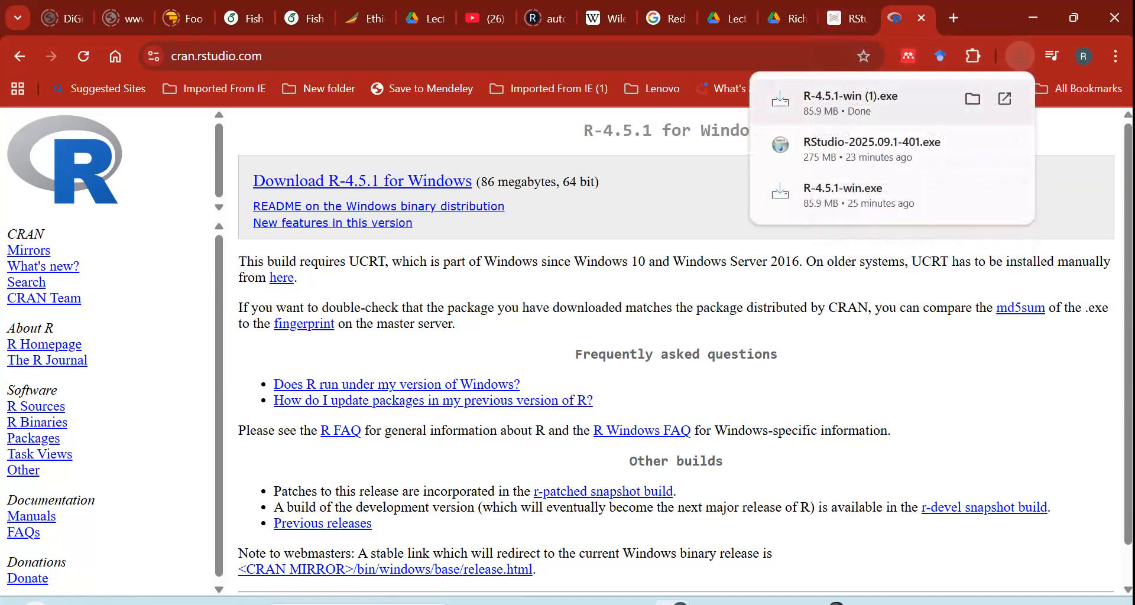
- Download RStudio Desktop for Windows from the Posit page and show the downloaded installer in its folder
{"action": "left_click", "coordinate": [846, 18]}
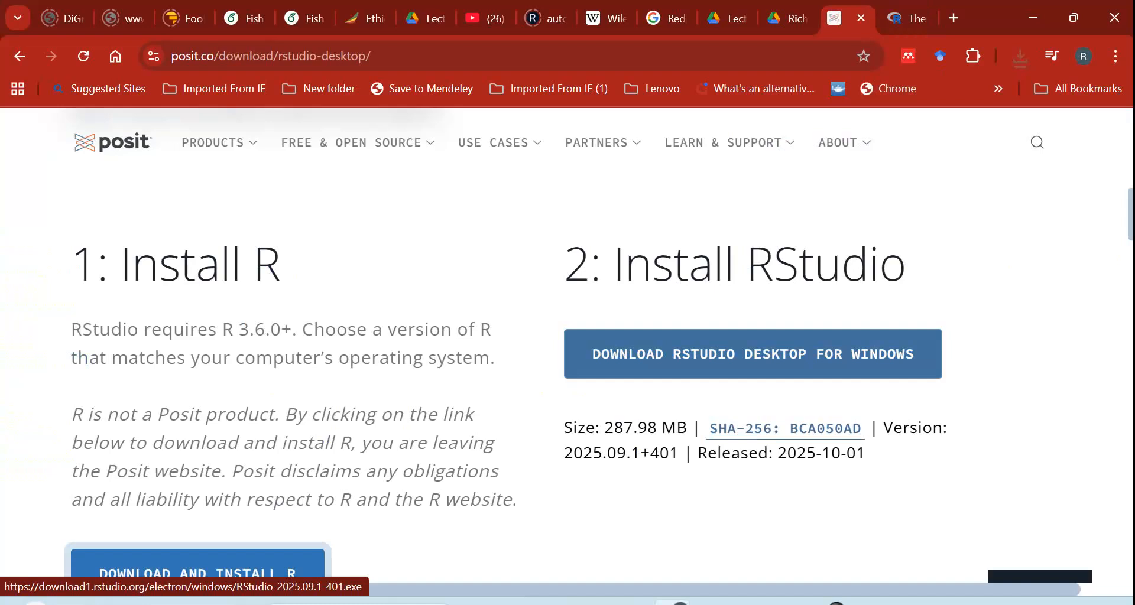
{"action": "left_click", "coordinate": [752, 354]}
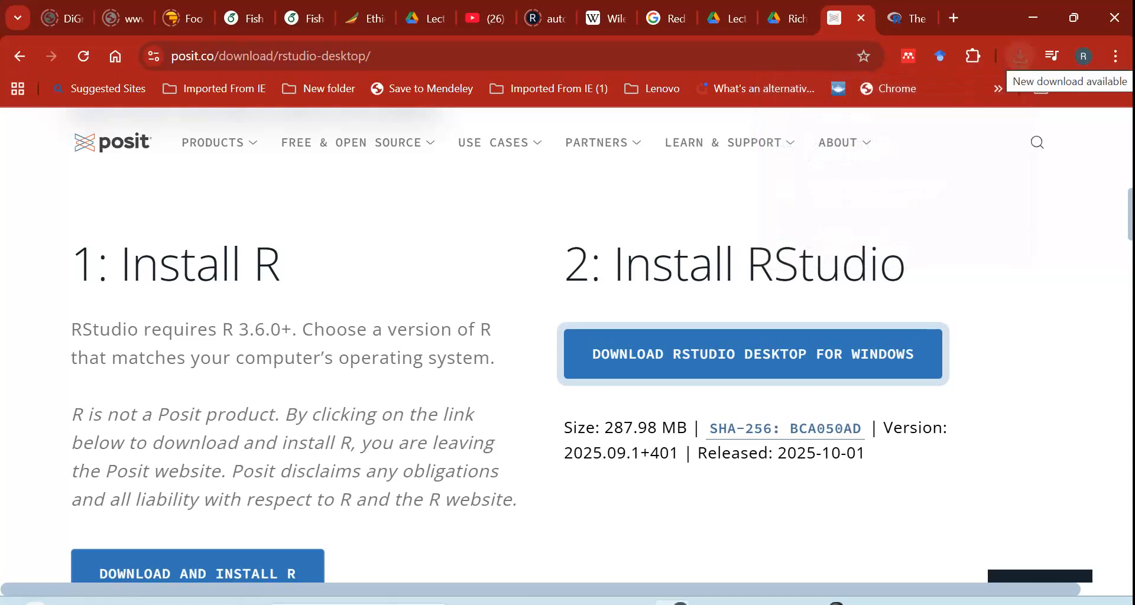
{"action": "left_click", "coordinate": [1020, 56]}
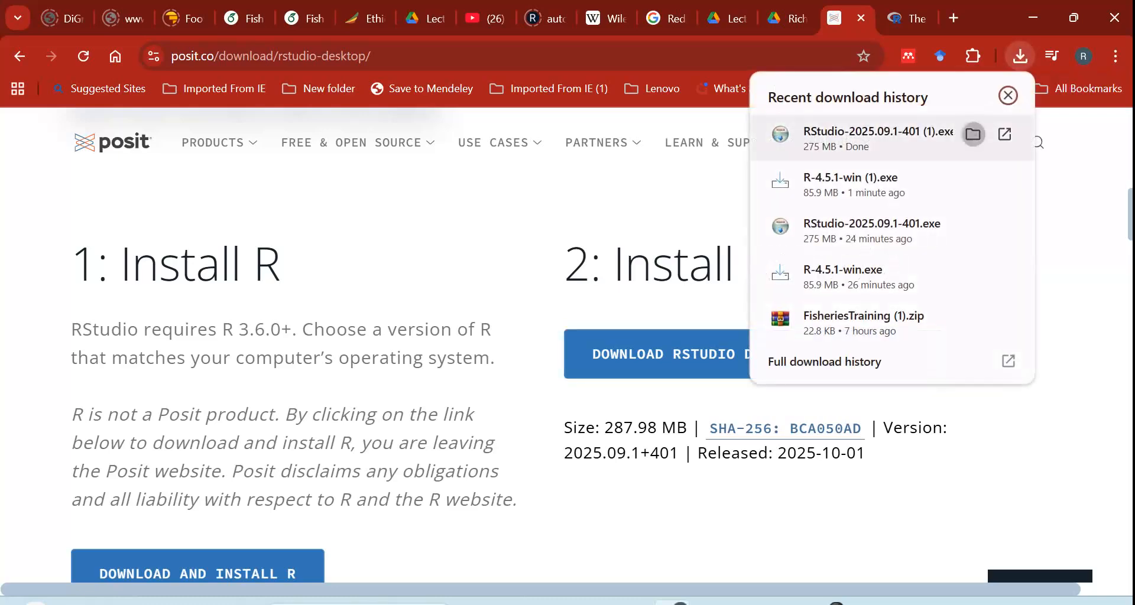
{"action": "left_click", "coordinate": [972, 135]}
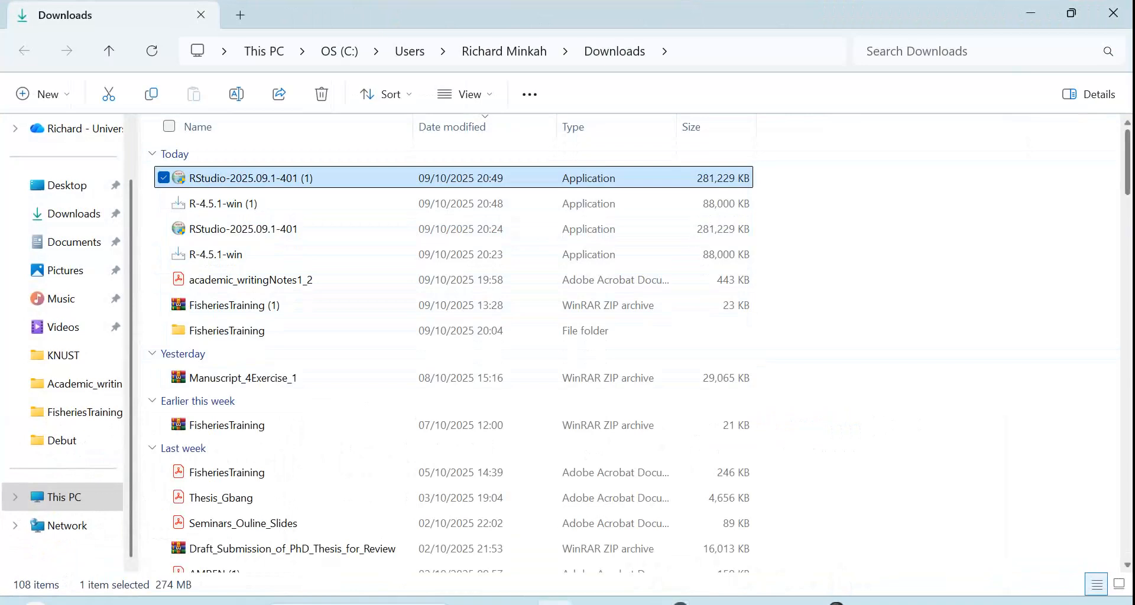
- Restore the Downloads window to a smaller size, then shorten and widen it so the file names are readable
{"action": "left_click", "coordinate": [1070, 13]}
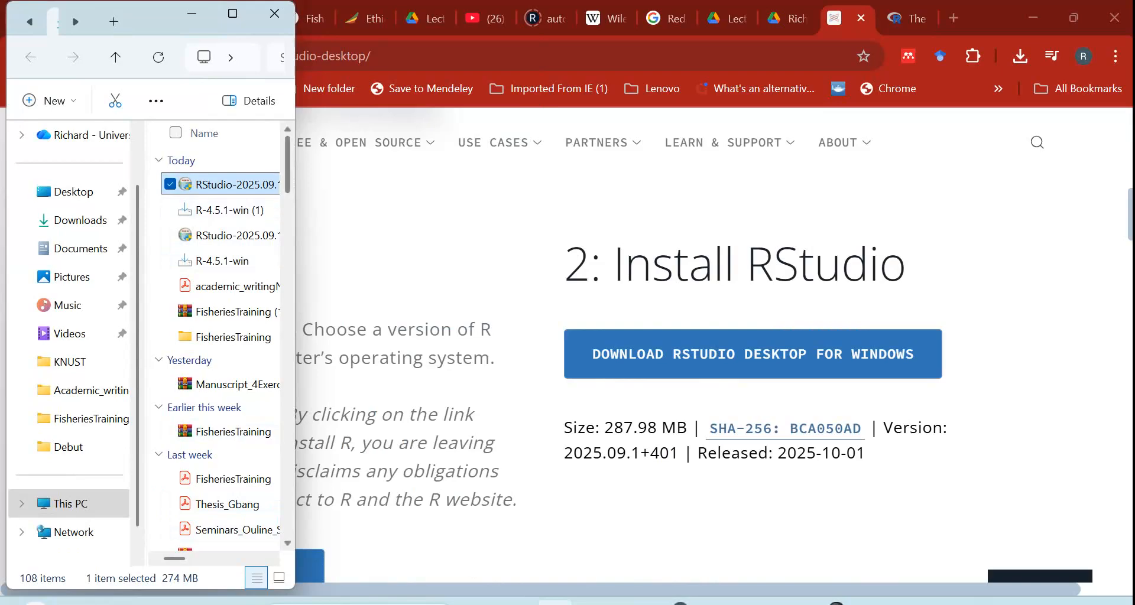
{"action": "left_click_drag", "start_coordinate": [157, 589], "coordinate": [153, 476]}
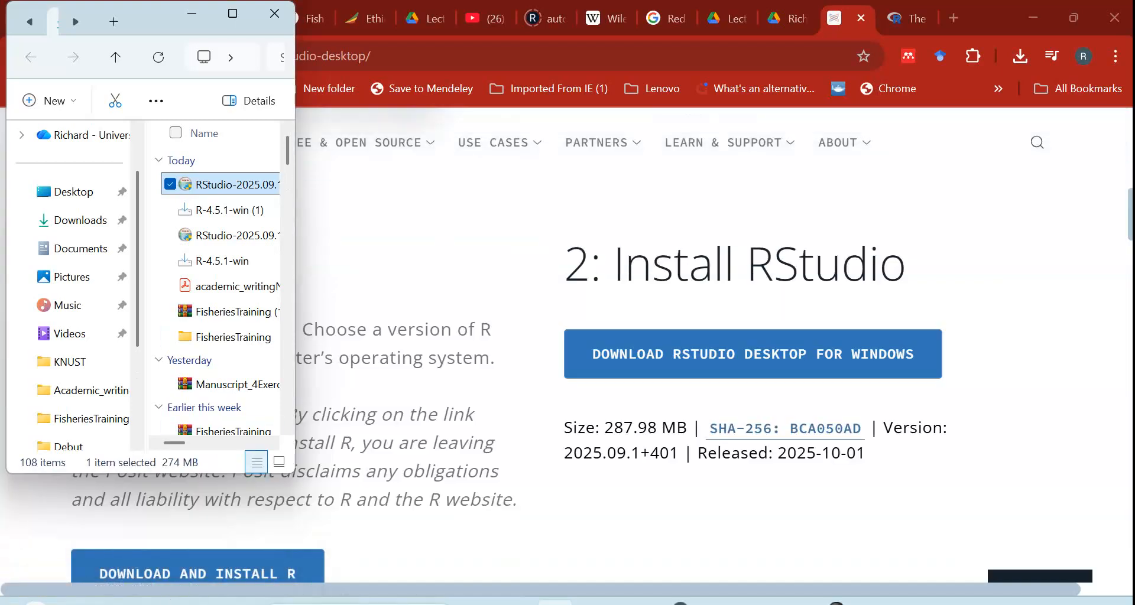
{"action": "left_click_drag", "start_coordinate": [294, 202], "coordinate": [379, 202]}
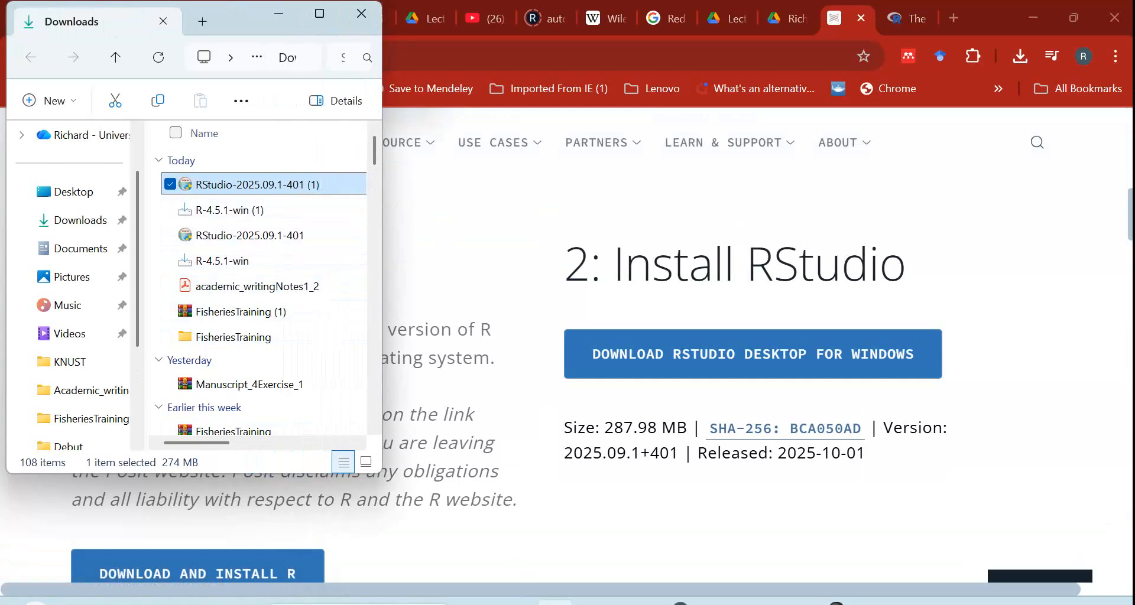
- Permanently delete the duplicate installers RStudio-2025.09.1-401 (1) and R-4.5.1-win (1) from Downloads
{"action": "left_click", "coordinate": [170, 210]}
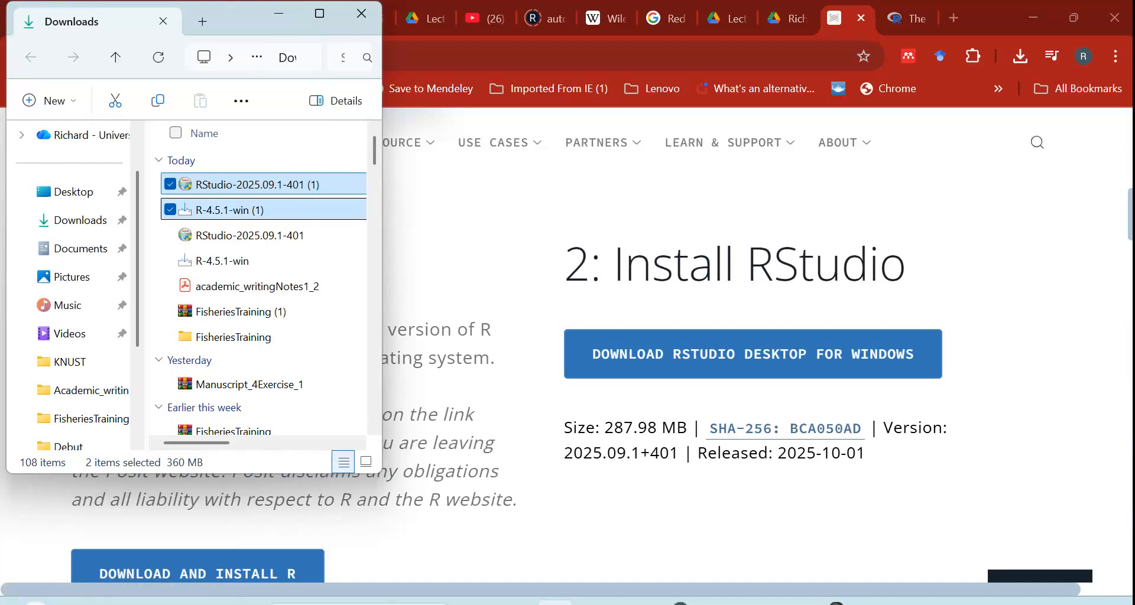
{"action": "key", "text": "shift+Delete"}
{"action": "key", "text": "Return"}
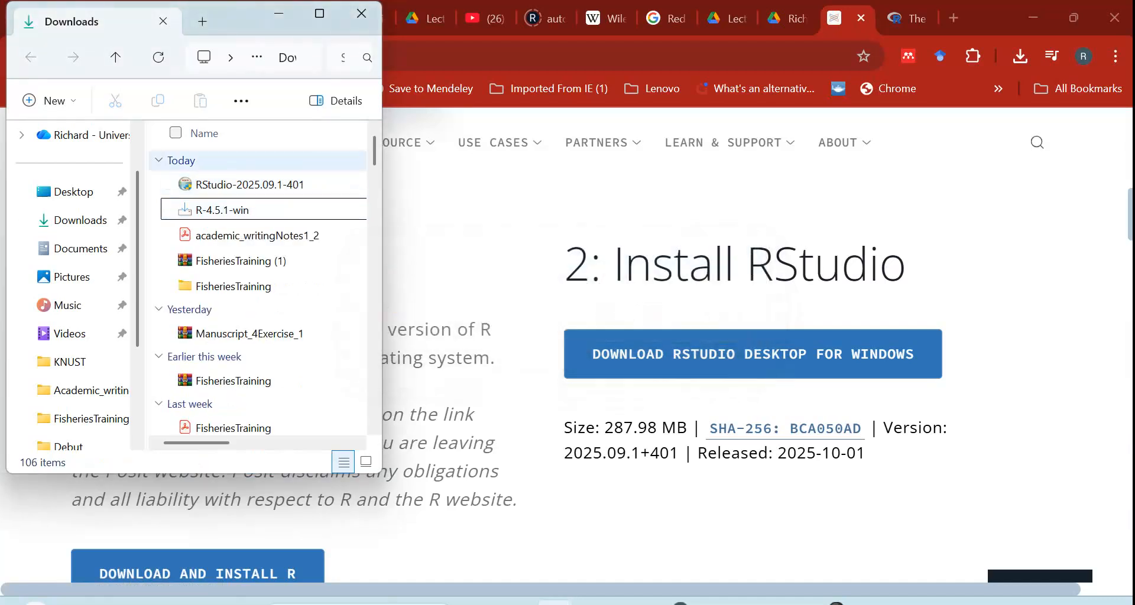
- Run the R-4.5.1-win installer, allow it to make changes, and choose English as the setup language
{"action": "left_click", "coordinate": [170, 210]}
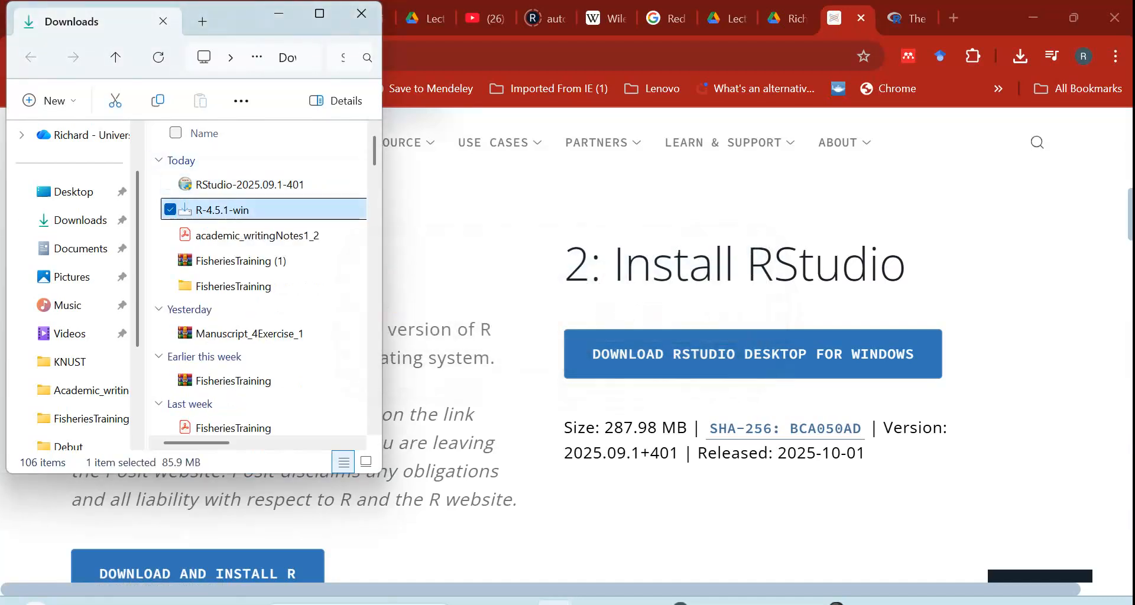
{"action": "key", "text": "Return"}
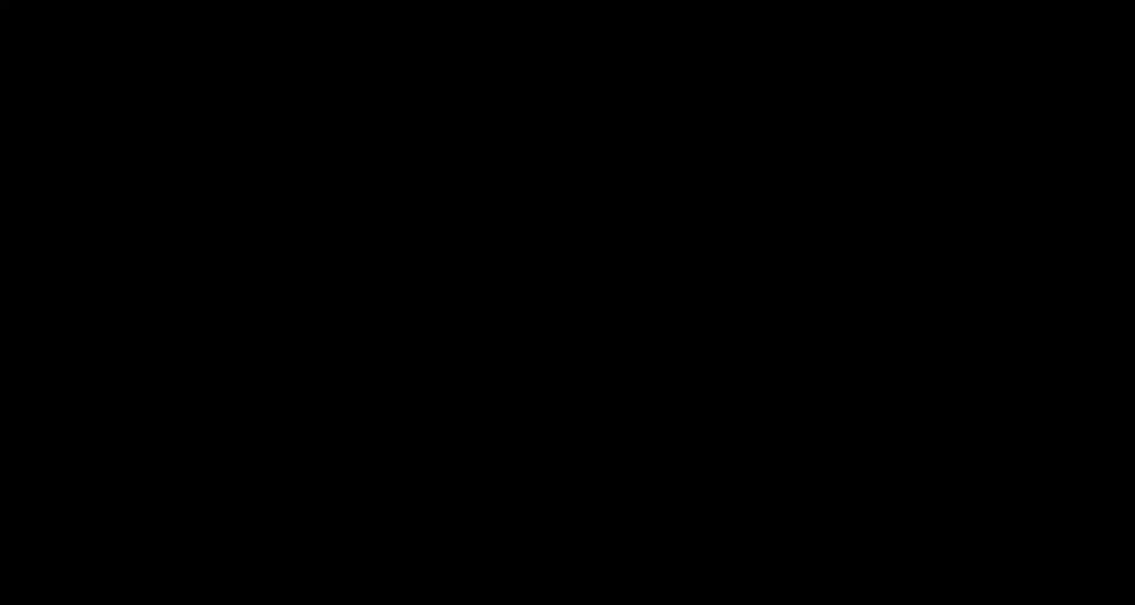
{"action": "key", "text": "alt+y"}
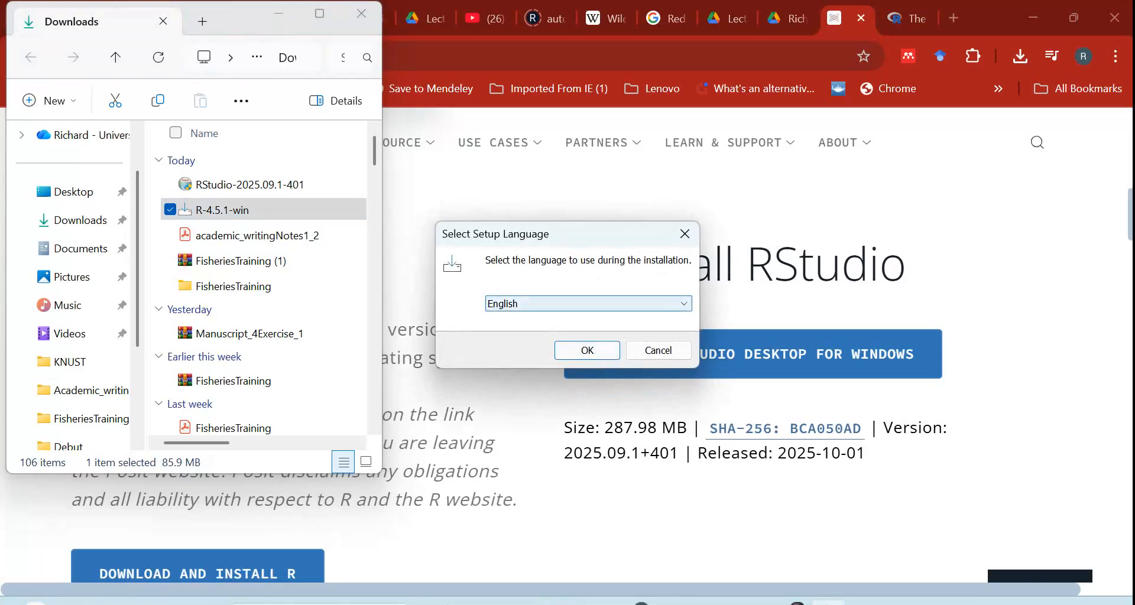
{"action": "key", "text": "alt+Down"}
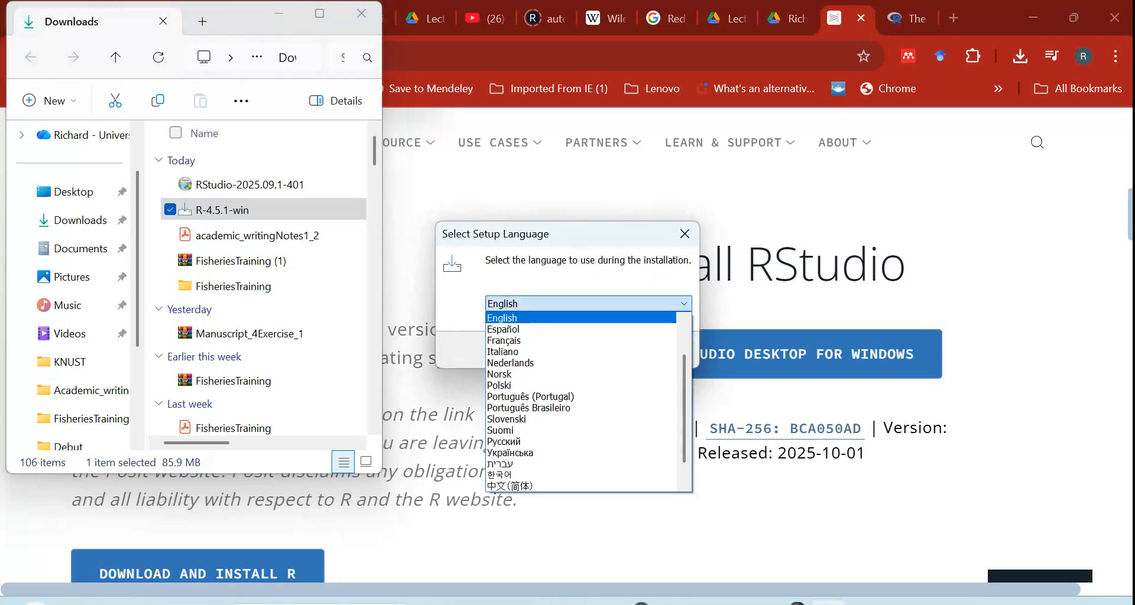
{"action": "left_click", "coordinate": [502, 317]}
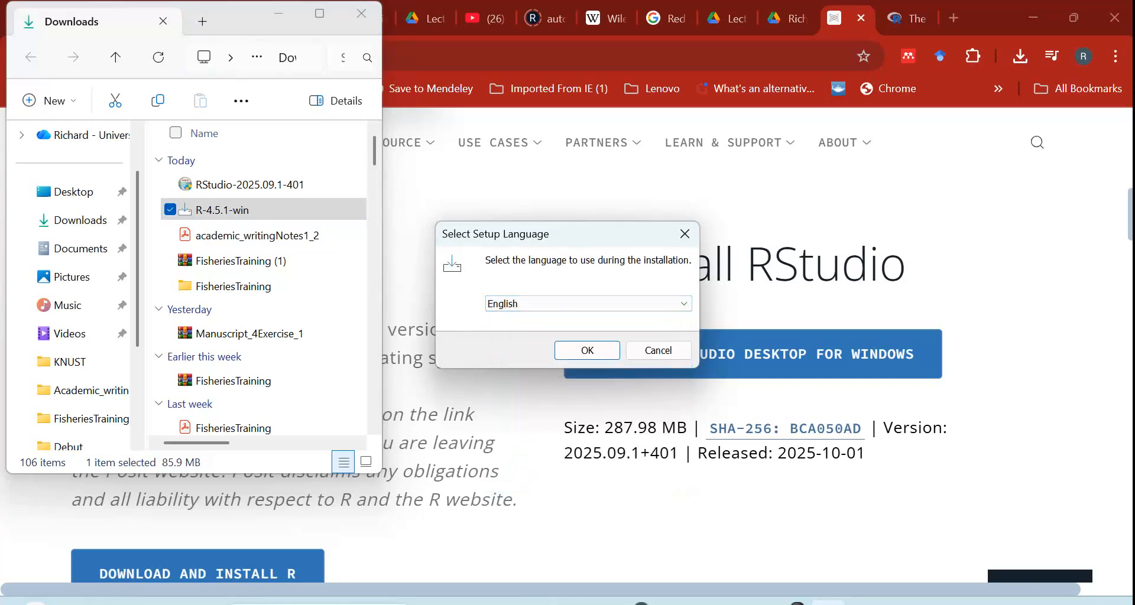
{"action": "left_click", "coordinate": [587, 350]}
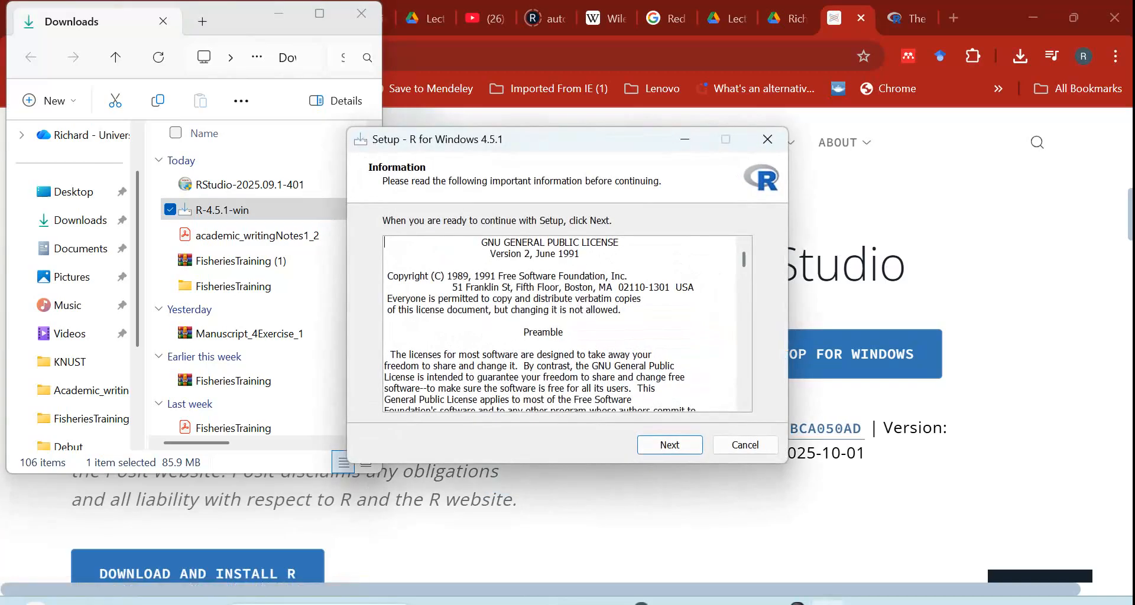
- Read through the GNU license, accept the default destination, and confirm installing into the existing C:\Program Files\R\R-4.5.1 folder
{"action": "scroll", "coordinate": [561, 324], "scroll_direction": "down", "scroll_amount": 20}
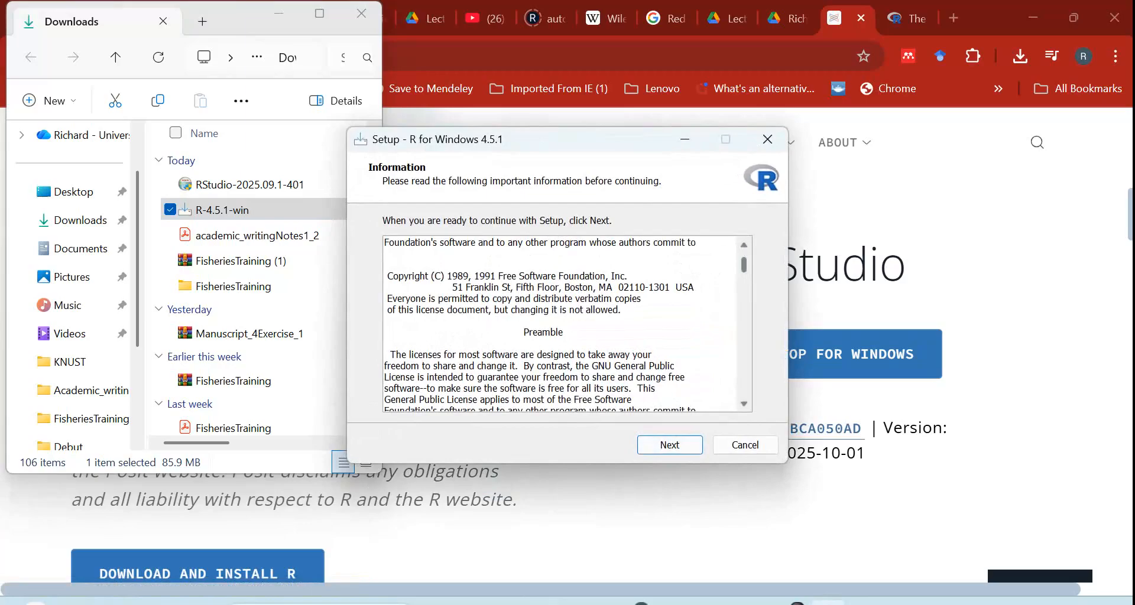
{"action": "scroll", "coordinate": [562, 324], "scroll_direction": "down", "scroll_amount": 10}
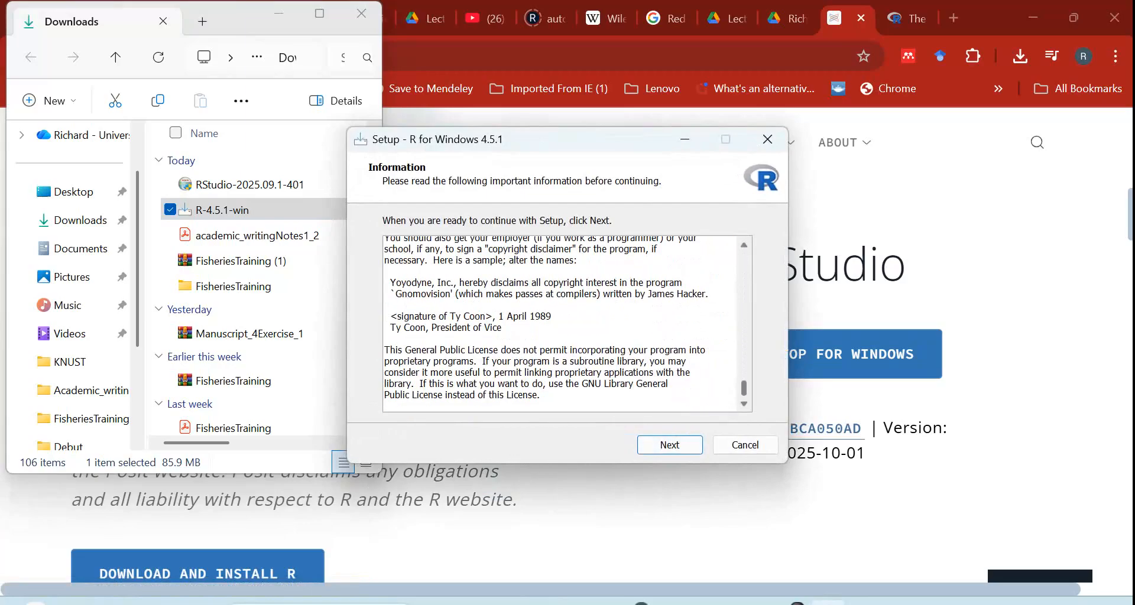
{"action": "key", "text": "Return"}
{"action": "key", "text": "Return"}
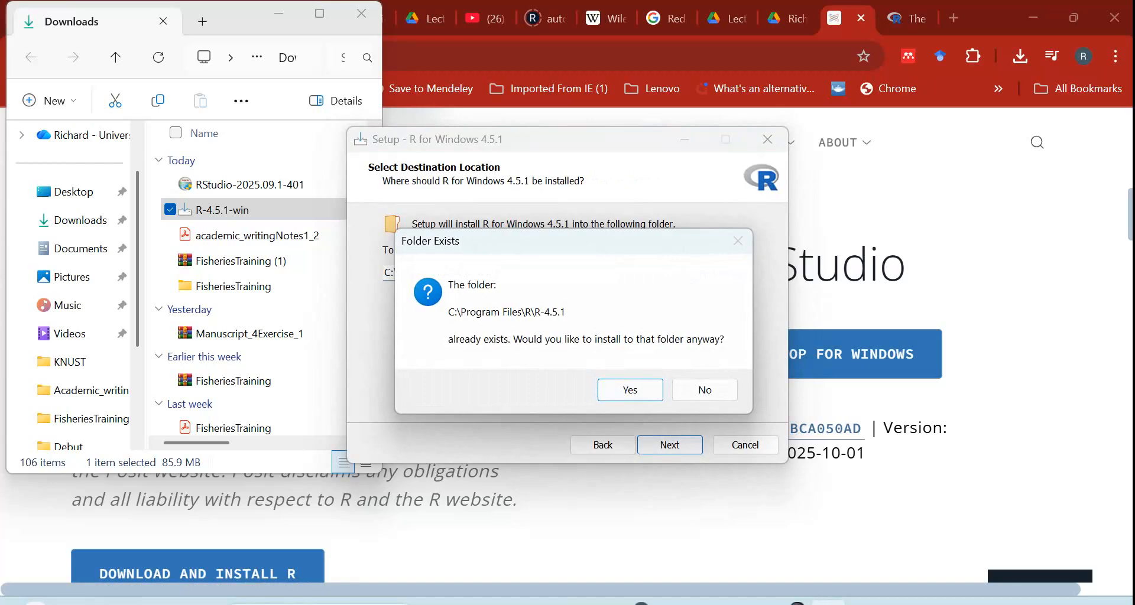
{"action": "key", "text": "Return"}
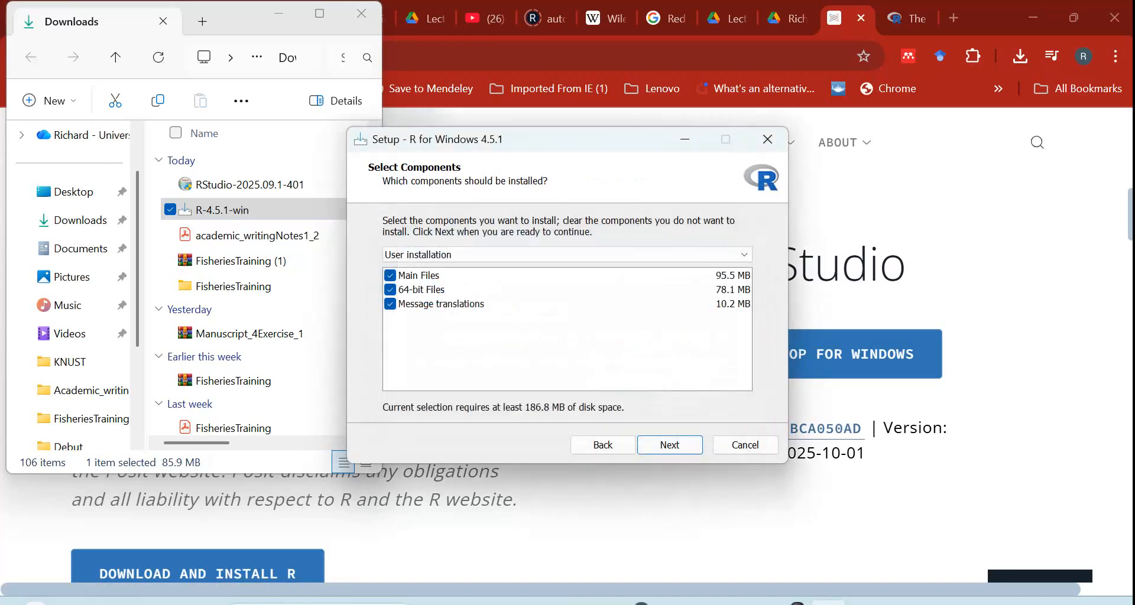
- Install R with the default User installation components, default startup options and default additional tasks, including a desktop shortcut
{"action": "key", "text": "Return"}
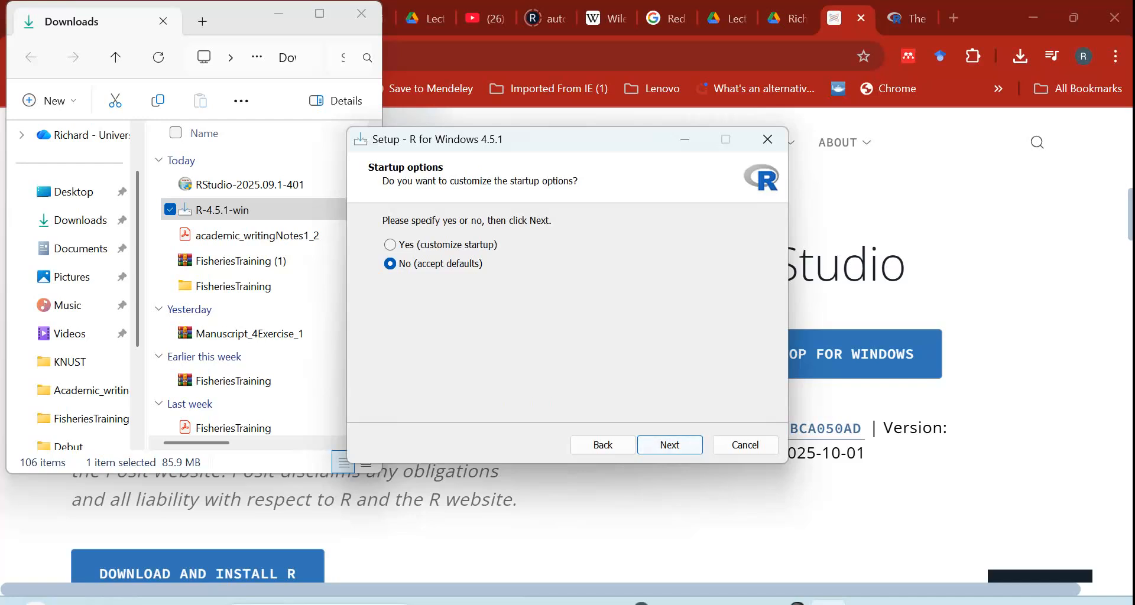
{"action": "key", "text": "Return"}
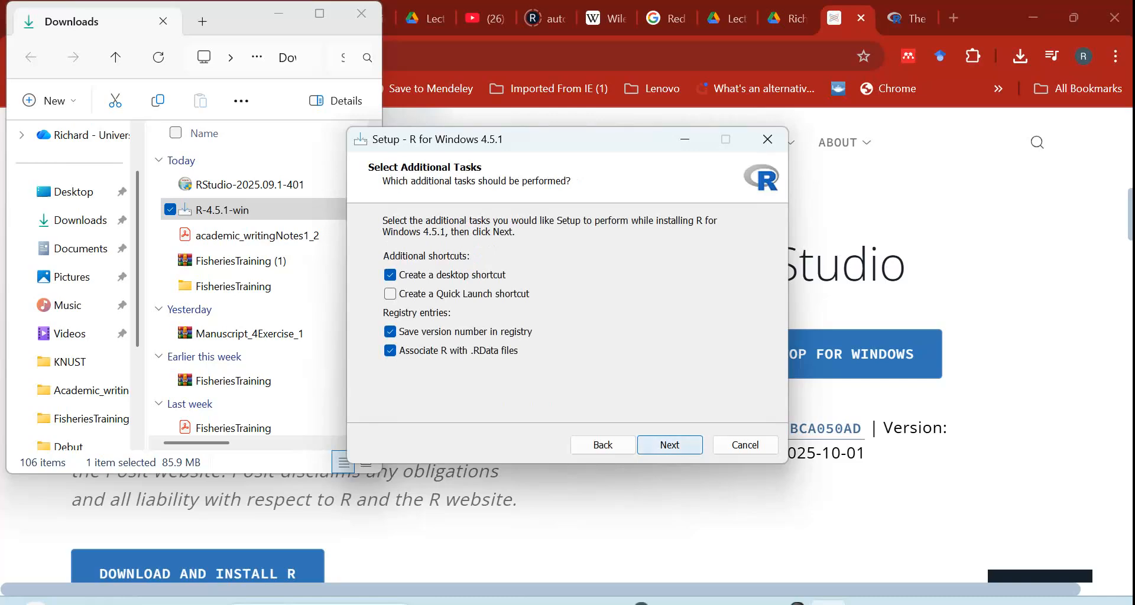
{"action": "key", "text": "Return"}
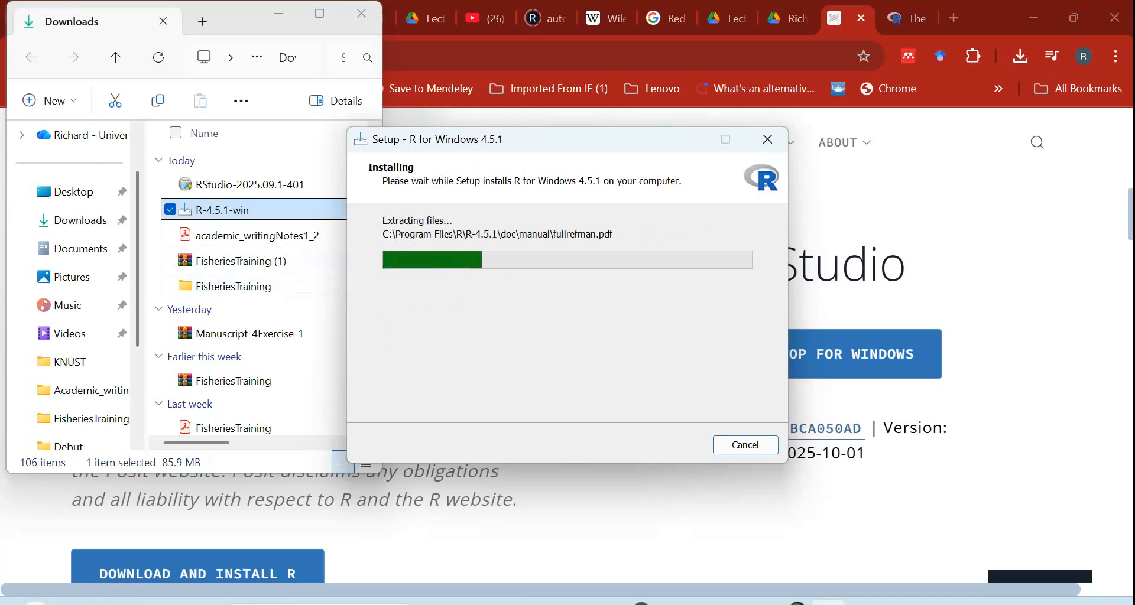
- Run the RStudio-2025.09.1-401 installer and arrange its setup window beside the R setup window
{"action": "left_click", "coordinate": [248, 184]}
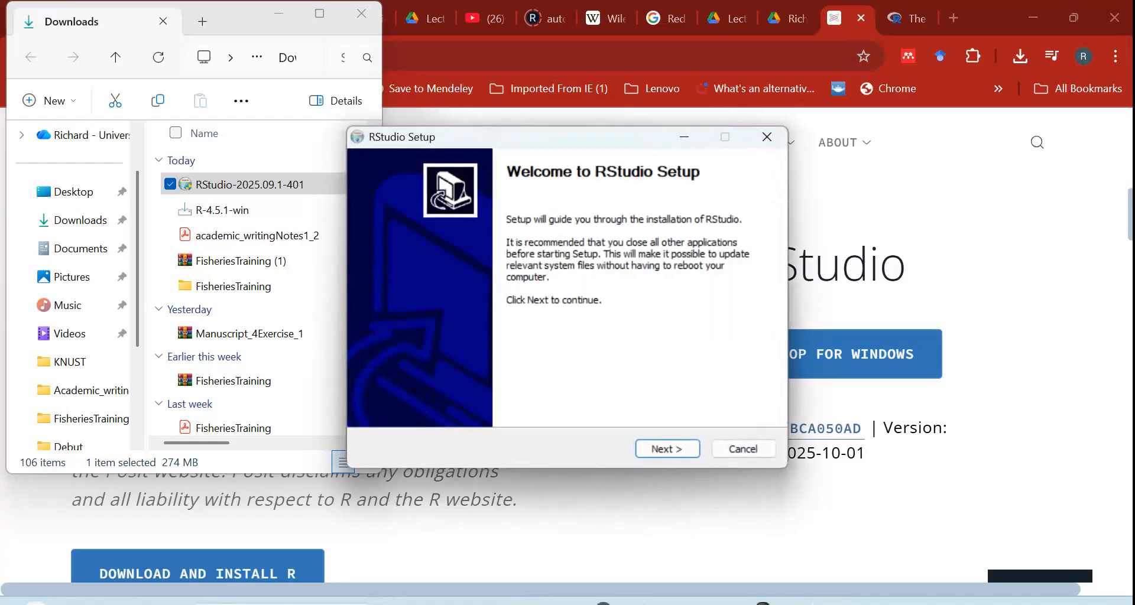
{"action": "left_click_drag", "start_coordinate": [612, 138], "coordinate": [931, 273]}
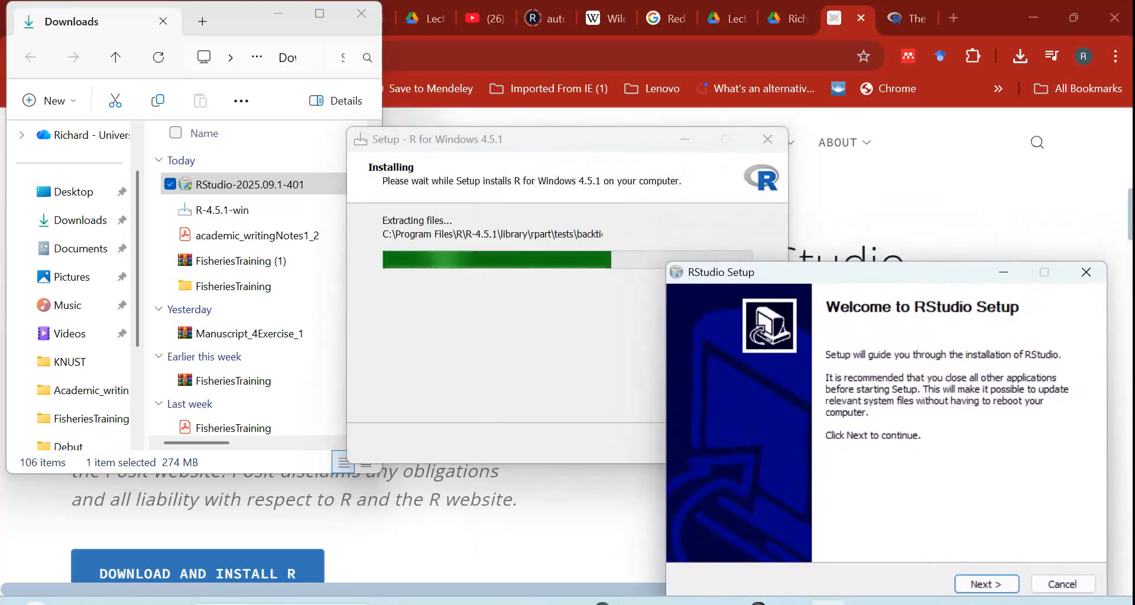
{"action": "left_click_drag", "start_coordinate": [659, 137], "coordinate": [375, 107]}
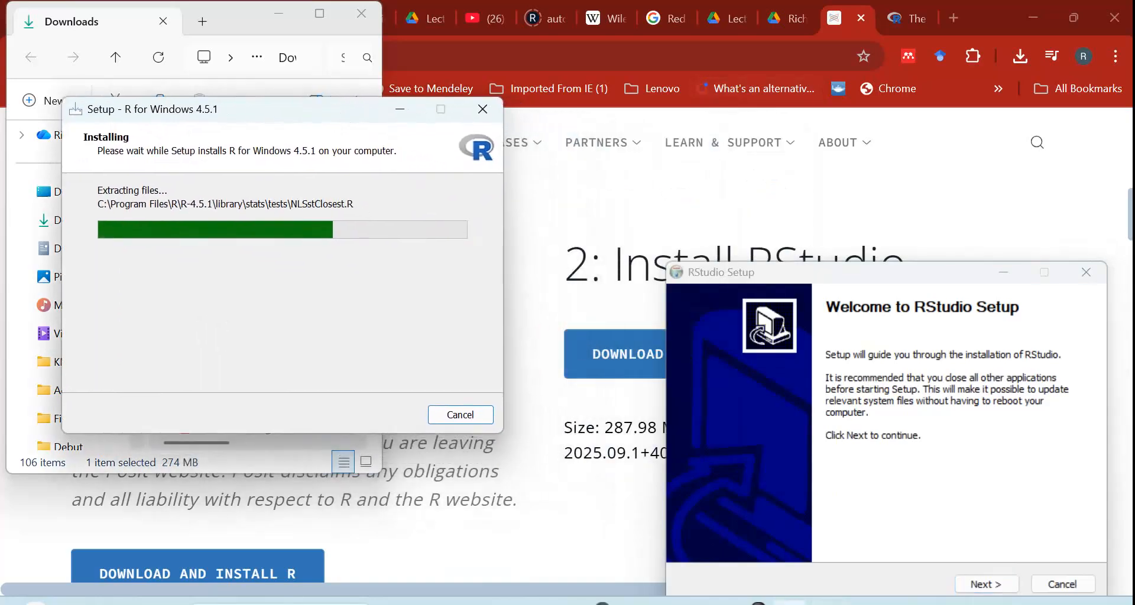
{"action": "left_click_drag", "start_coordinate": [864, 280], "coordinate": [754, 133]}
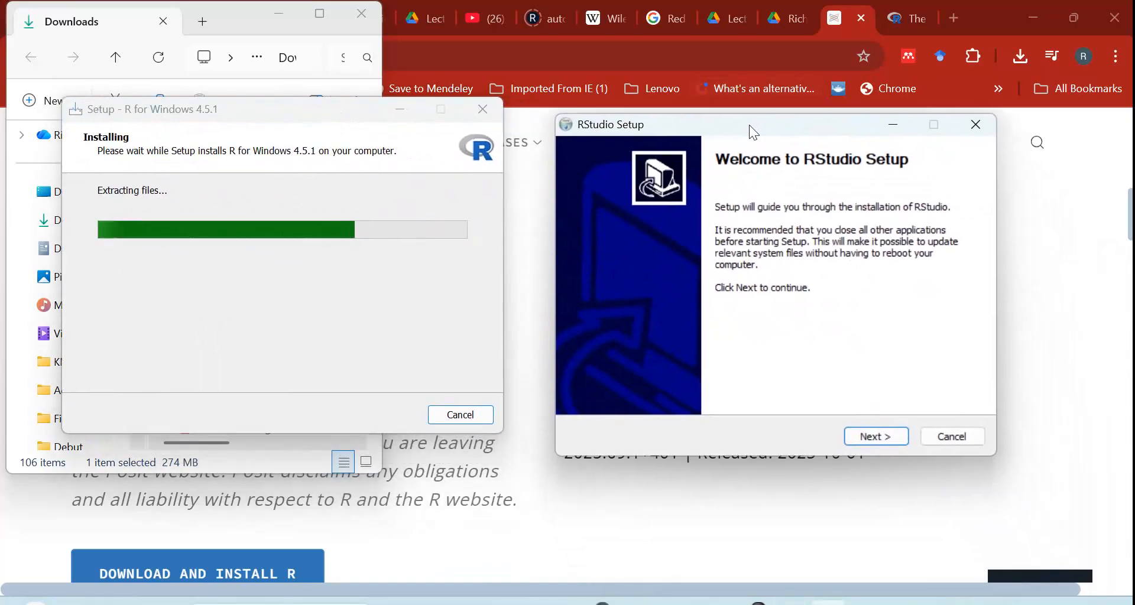
- Start installing RStudio into C:\Program Files\RStudio and finish the R for Windows 4.5.1 setup wizard
{"action": "left_click", "coordinate": [875, 437]}
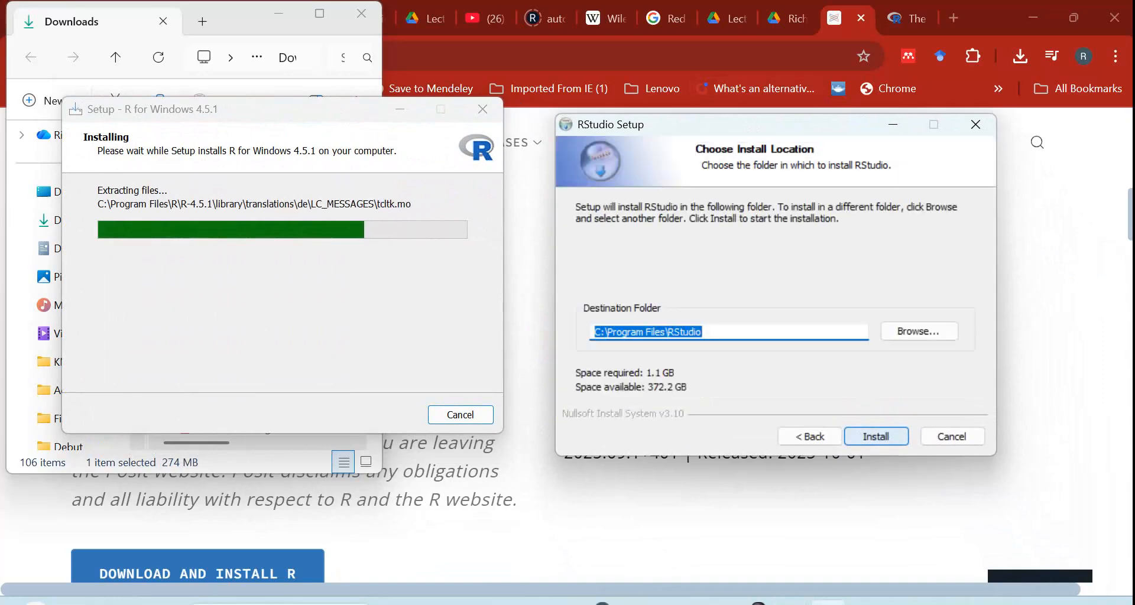
{"action": "left_click", "coordinate": [876, 436]}
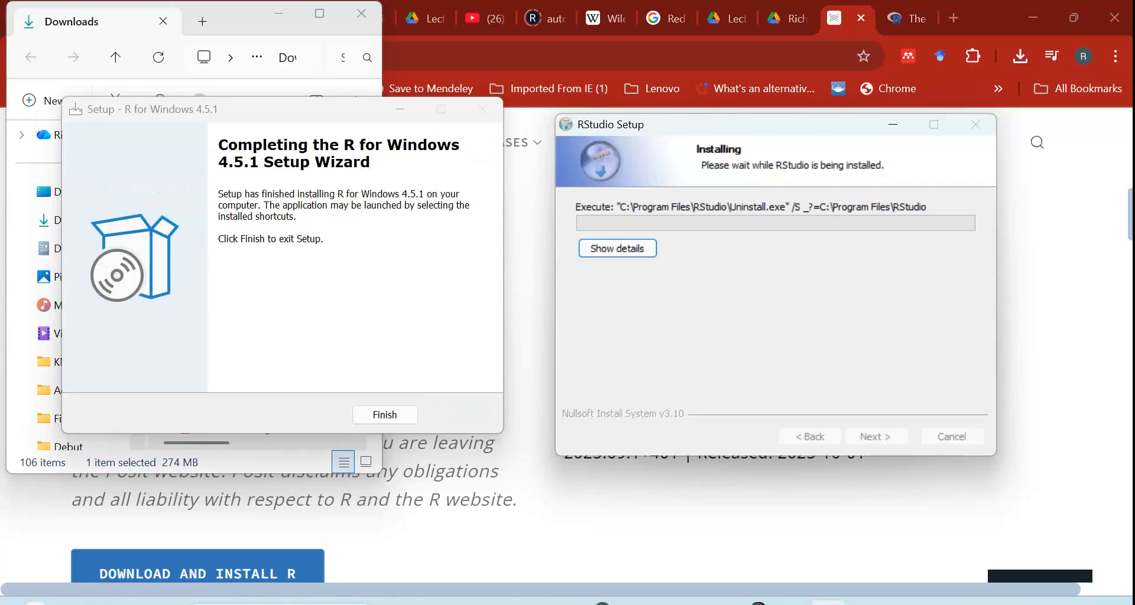
{"action": "left_click", "coordinate": [385, 415]}
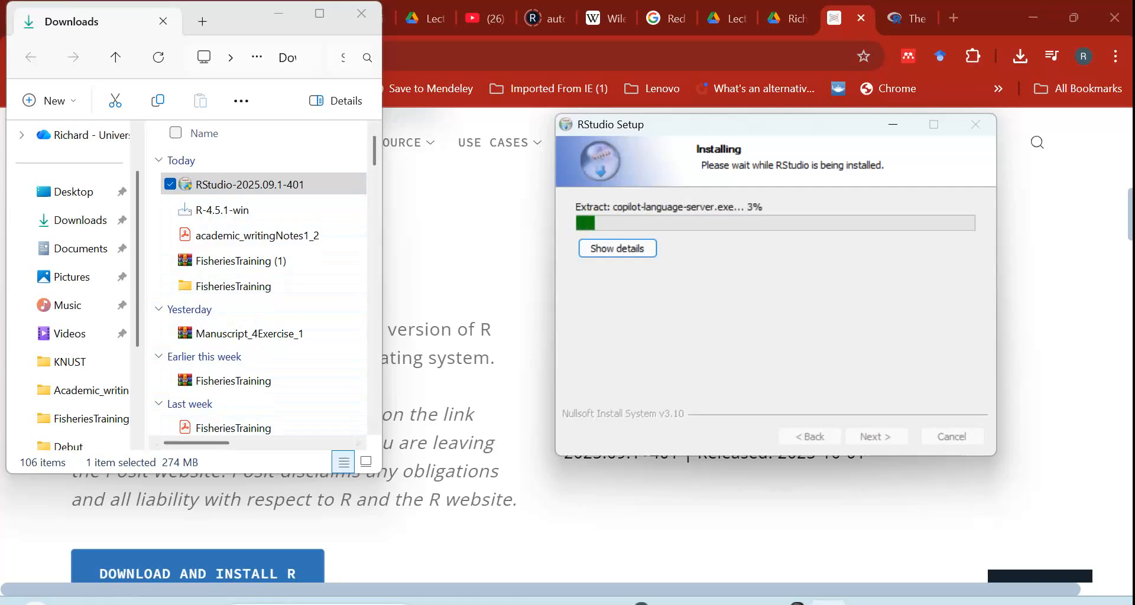
- Shorten the Downloads window so it covers less of the Posit page
{"action": "left_click_drag", "start_coordinate": [234, 473], "coordinate": [233, 371]}
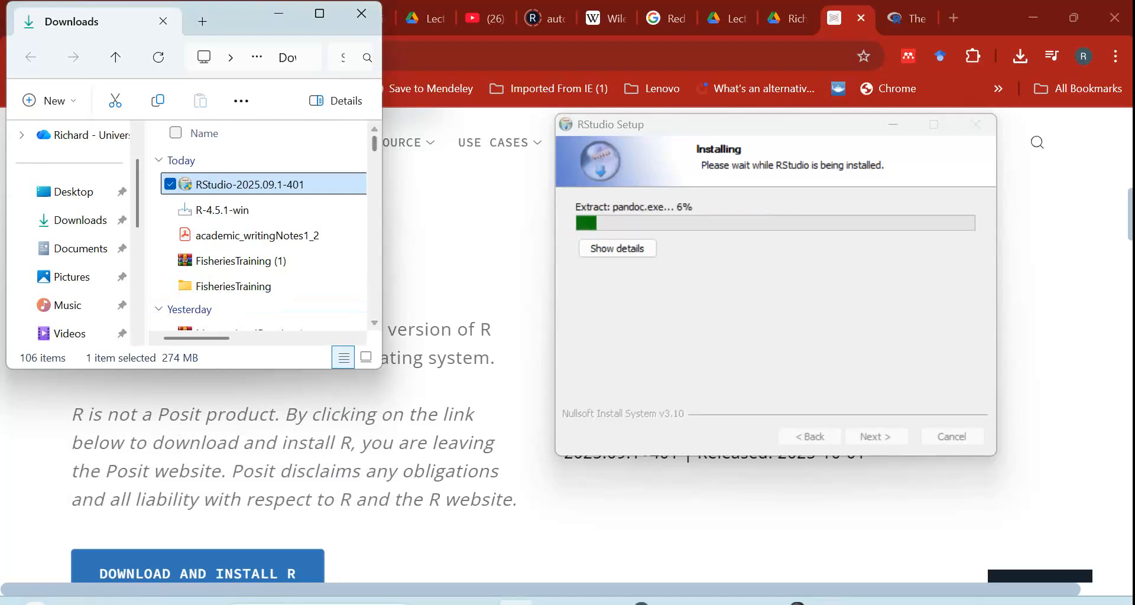
{"action": "mouse_move", "coordinate": [172, 368]}
{"action": "left_mouse_down"}
{"action": "mouse_move", "coordinate": [174, 436]}
{"action": "mouse_move", "coordinate": [174, 367]}
{"action": "left_mouse_up"}
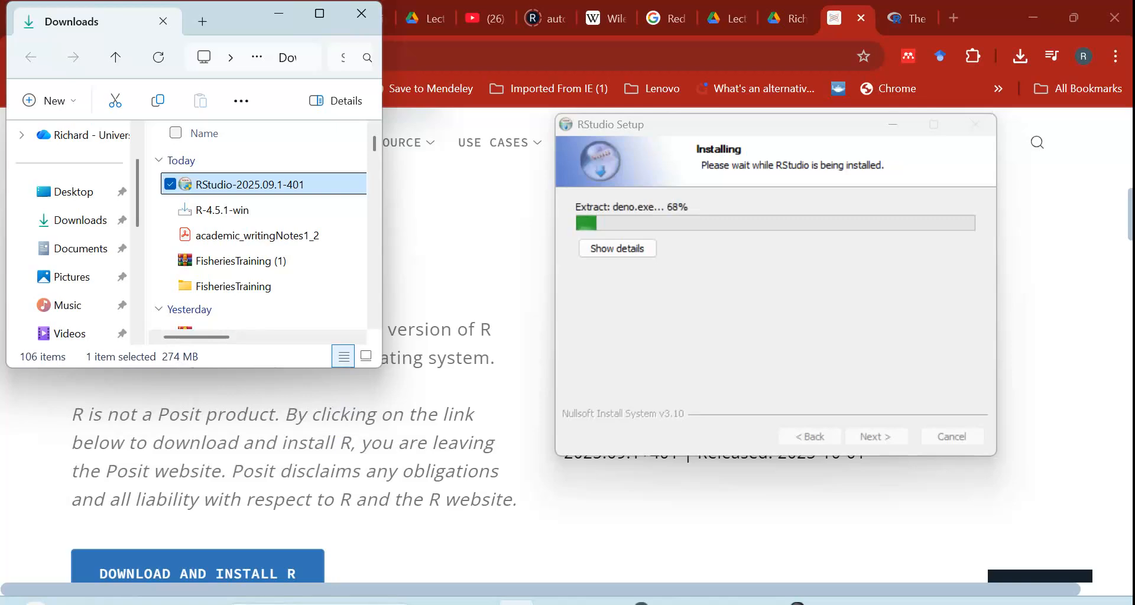
{"action": "key", "text": "super+s"}
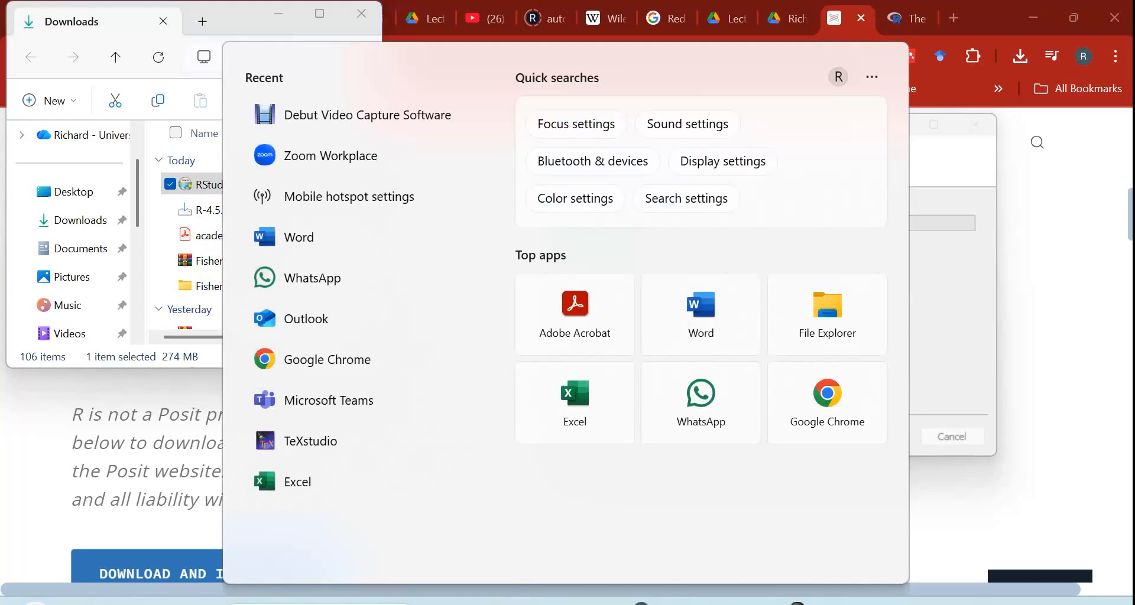
{"action": "type", "text": "r"}
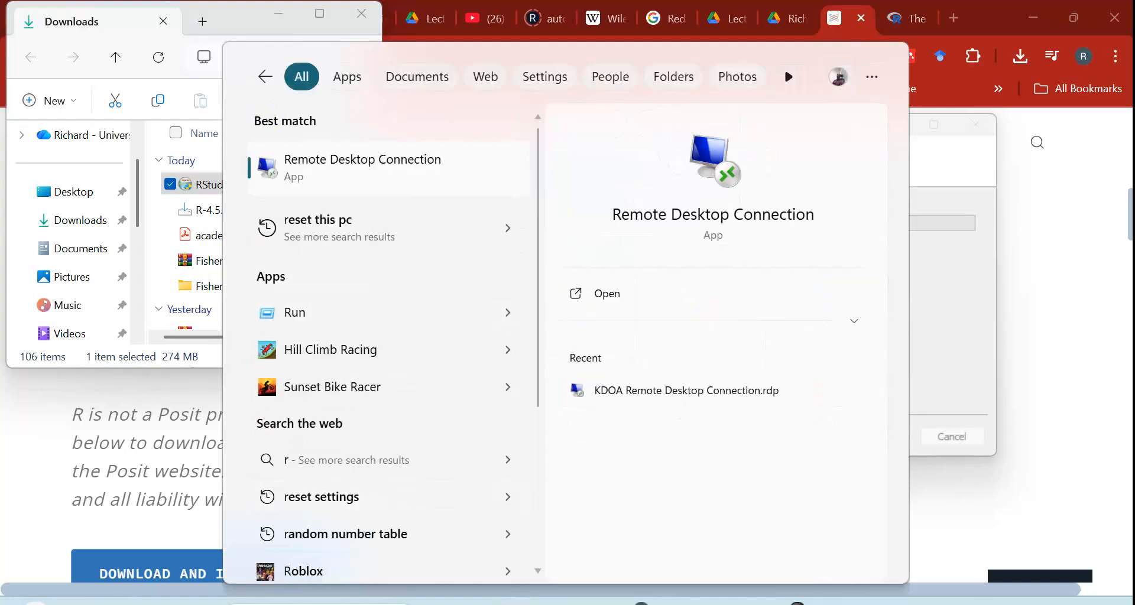
{"action": "left_click", "coordinate": [1046, 283]}
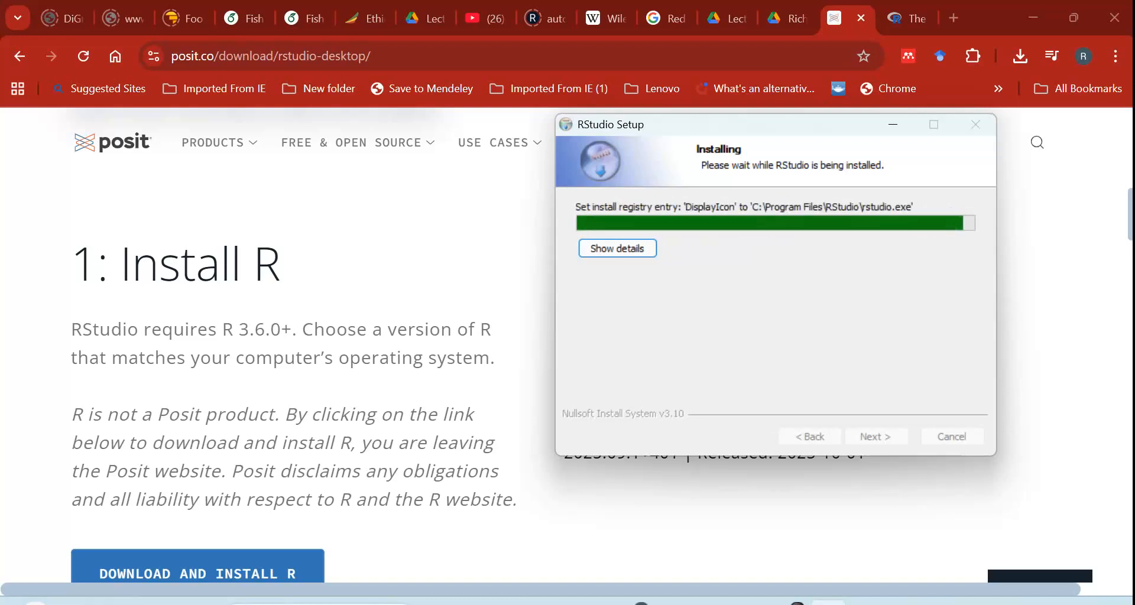
- Finish the RStudio setup, search the installed apps for "rst", and launch RStudio
{"action": "key", "text": "Return"}
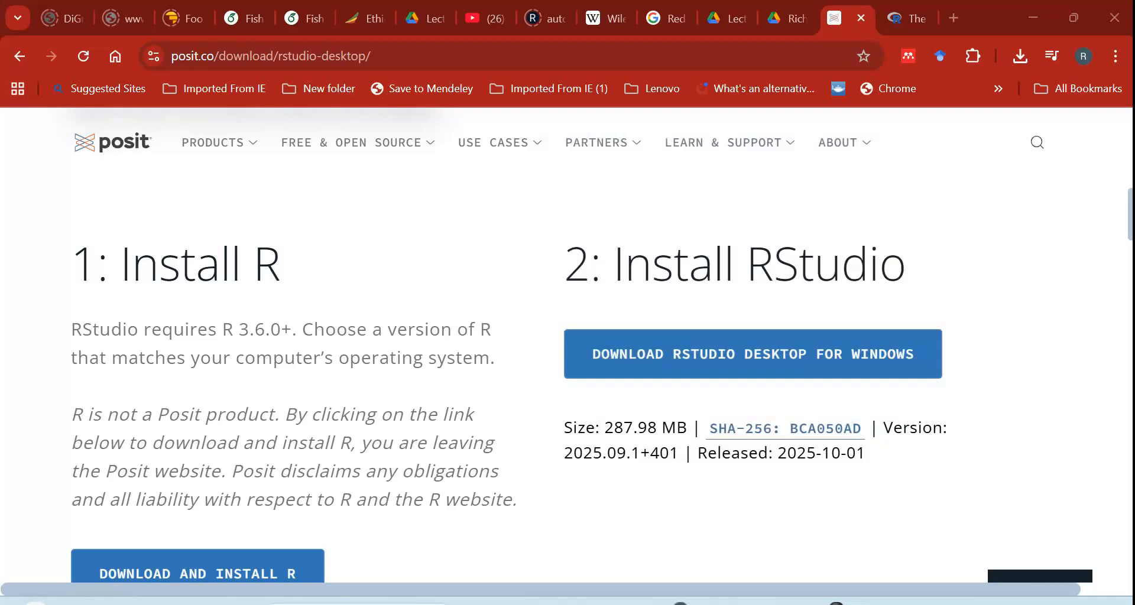
{"action": "key", "text": "super"}
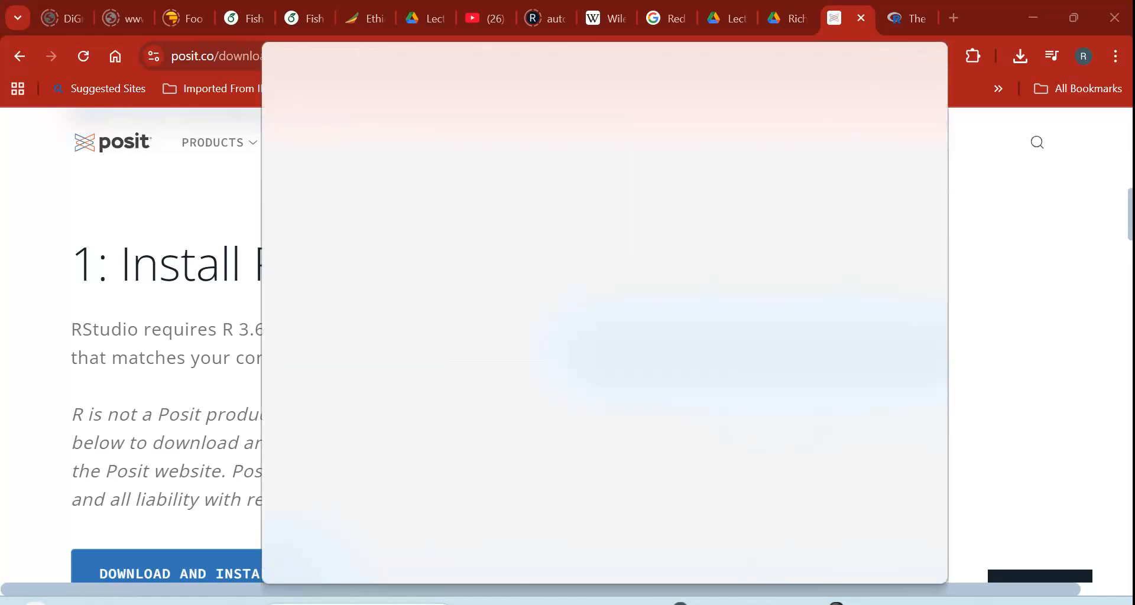
{"action": "type", "text": "rst"}
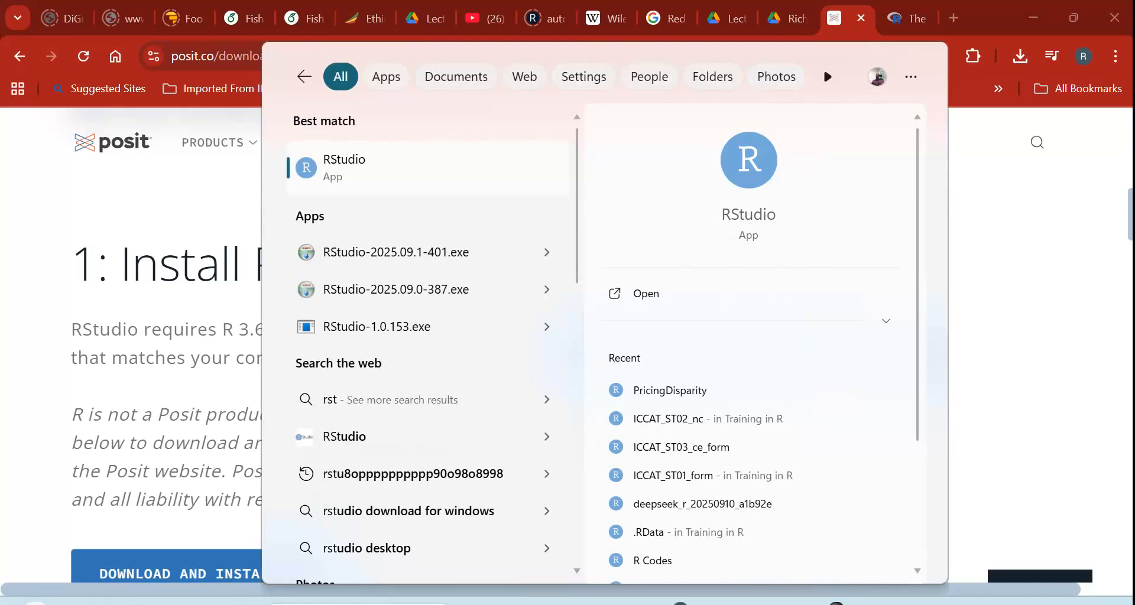
{"action": "key", "text": "Return"}
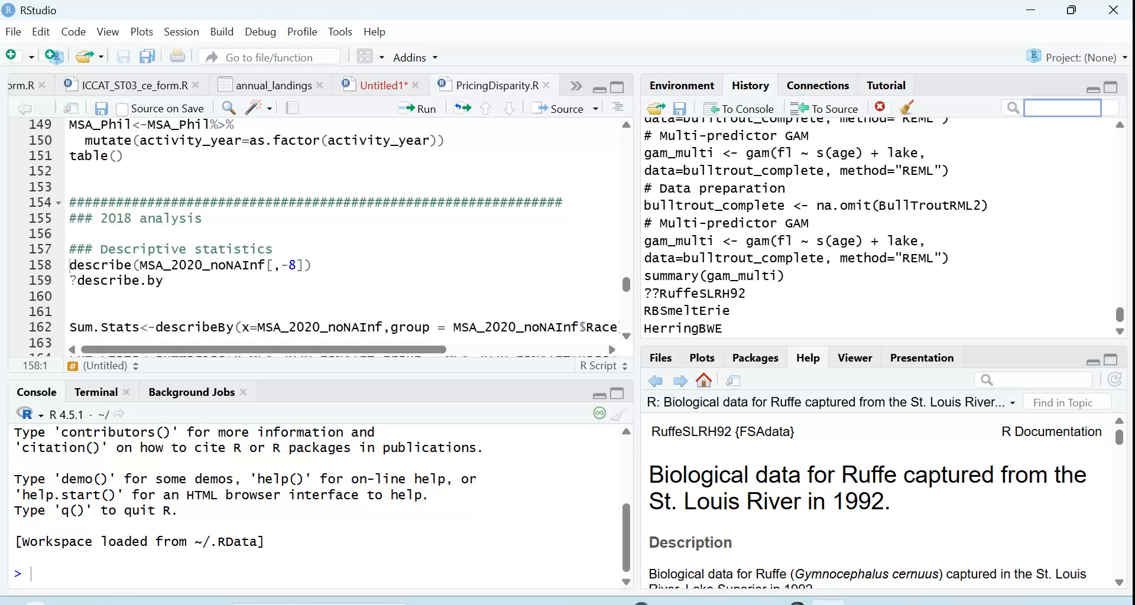
- View the languages available for the RStudio console, then dismiss the list without choosing one
{"action": "left_click", "coordinate": [30, 414]}
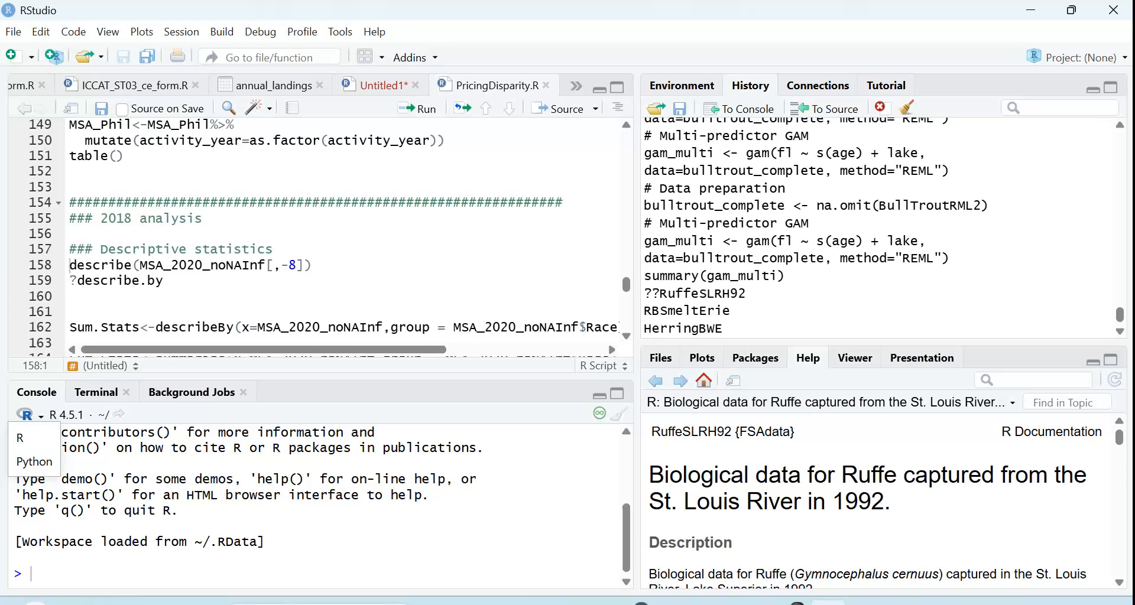
{"action": "key", "text": "Escape"}
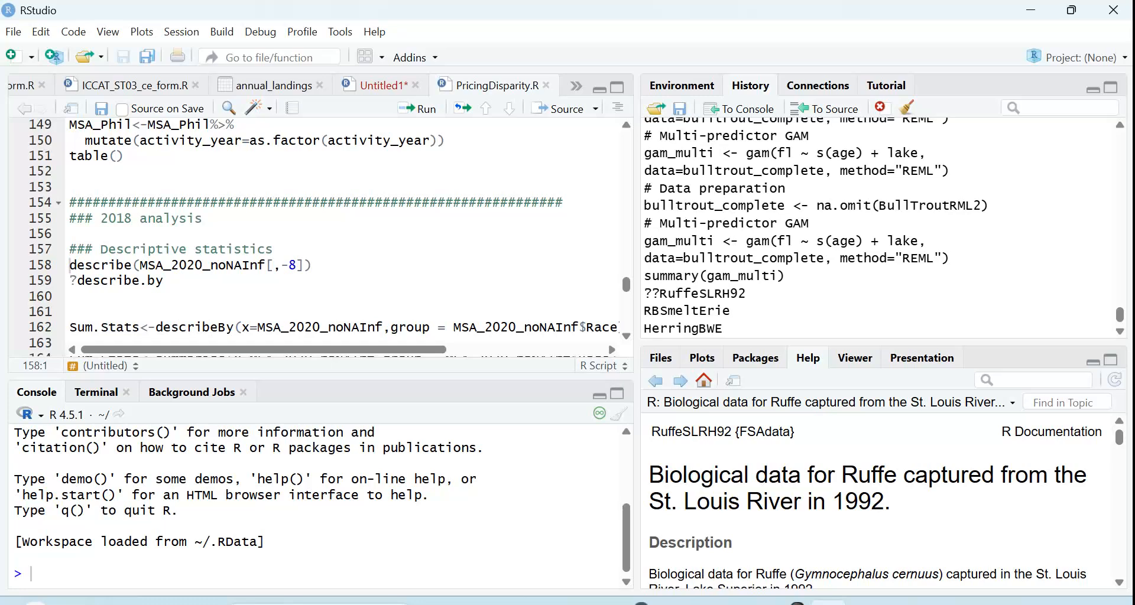
{"action": "left_click", "coordinate": [796, 602]}
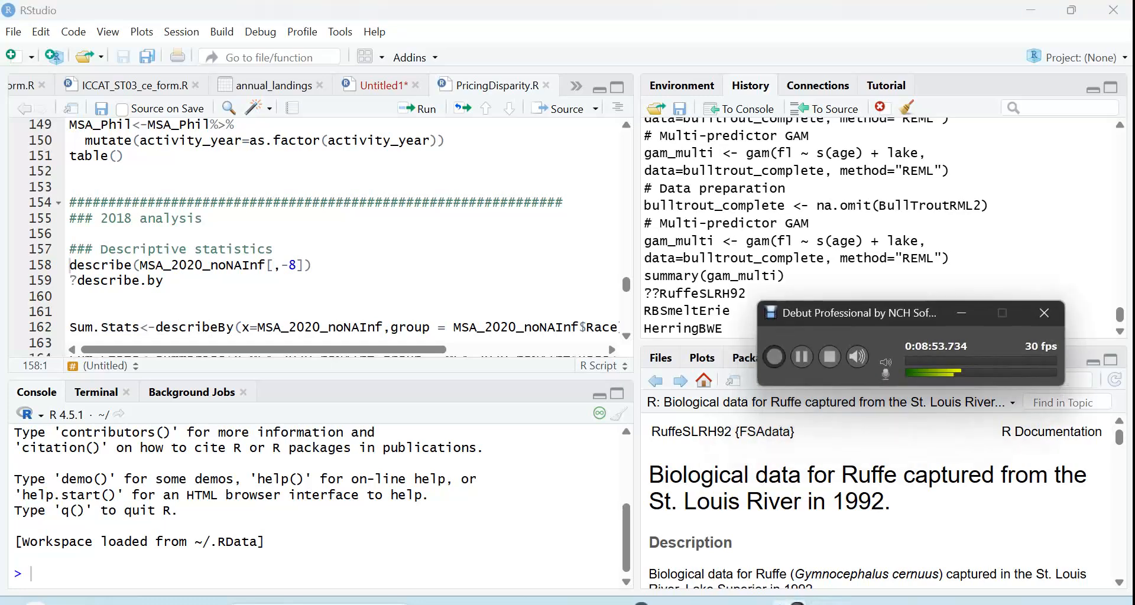